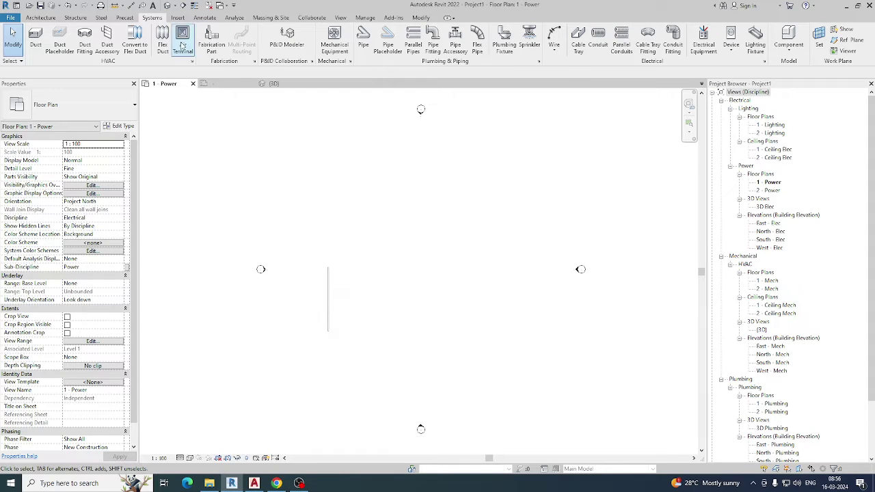
{"action": "scroll", "coordinate": [346, 328], "scroll_direction": "up", "scroll_amount": 2}
{"action": "scroll", "coordinate": [343, 327], "scroll_direction": "down", "scroll_amount": 1}
{"action": "scroll", "coordinate": [342, 327], "scroll_direction": "down", "scroll_amount": 1}
{"action": "middle_click_drag", "start_coordinate": [377, 322], "coordinate": [349, 314]}
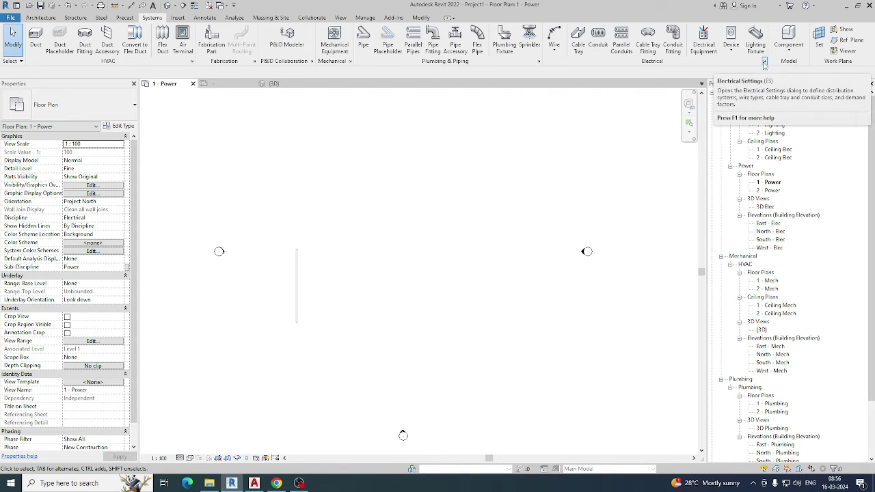
Step: Open the Electrical Settings and reposition the dialog over the drawing area
{"action": "key", "text": "e"}
{"action": "key", "text": "s"}
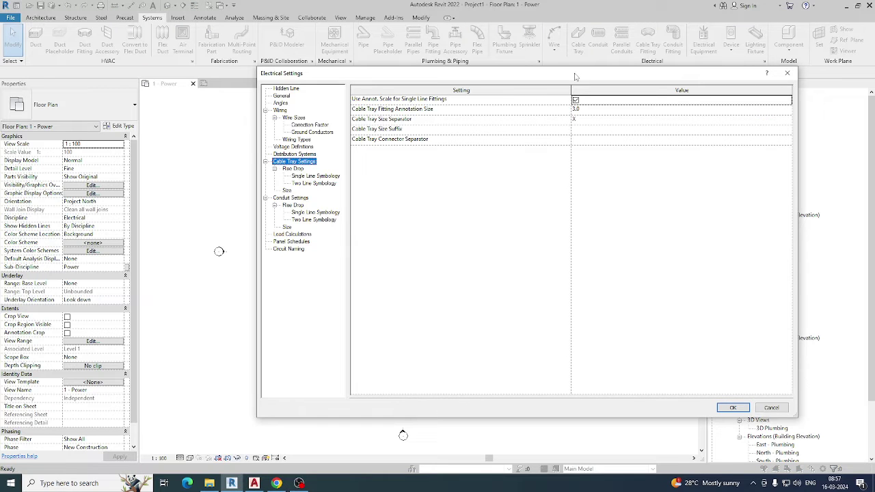
{"action": "left_click_drag", "start_coordinate": [578, 74], "coordinate": [559, 86]}
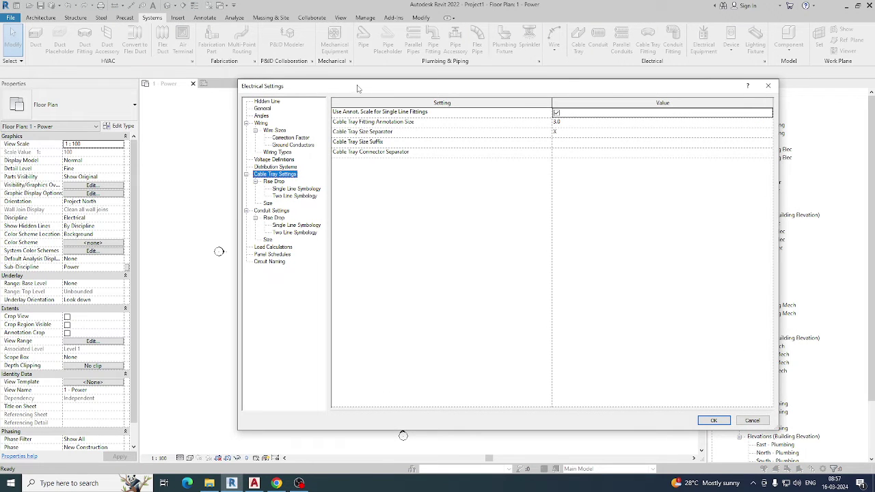
{"action": "left_click_drag", "start_coordinate": [355, 87], "coordinate": [308, 79]}
Step: Review the Hidden Line settings, including the line style choices, the inside gap and the single line value
{"action": "left_click", "coordinate": [225, 92]}
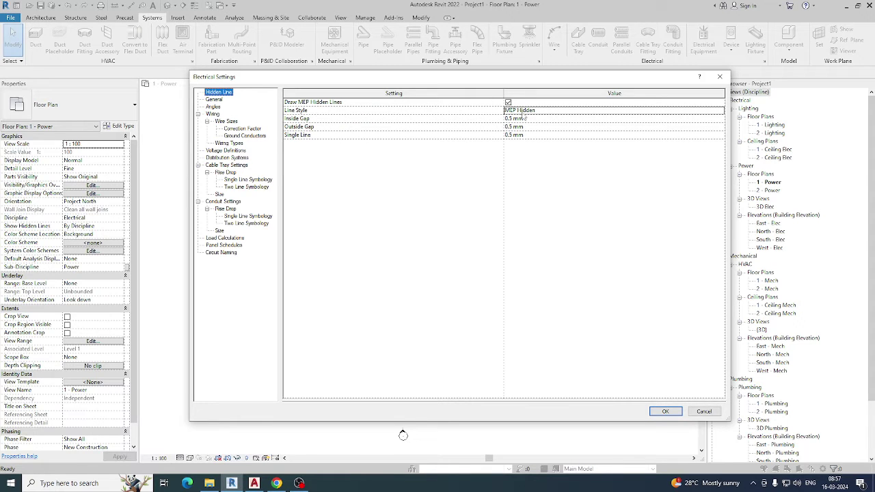
{"action": "left_click", "coordinate": [612, 111]}
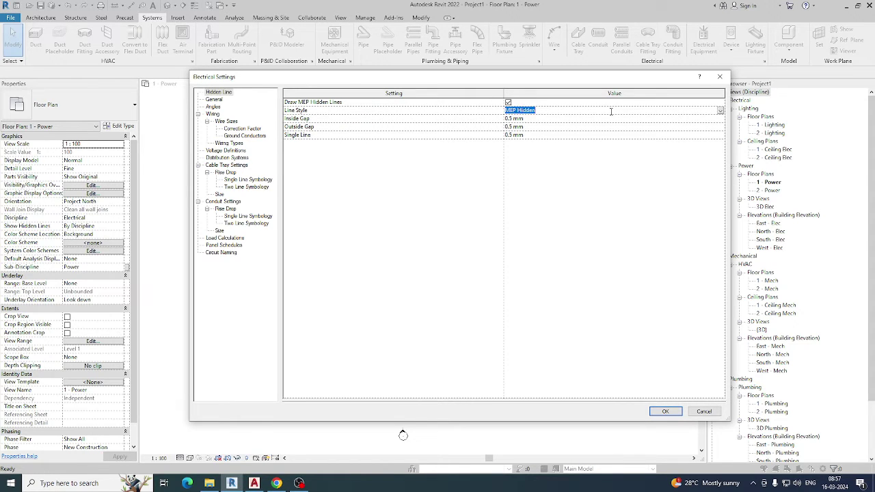
{"action": "left_click", "coordinate": [692, 109]}
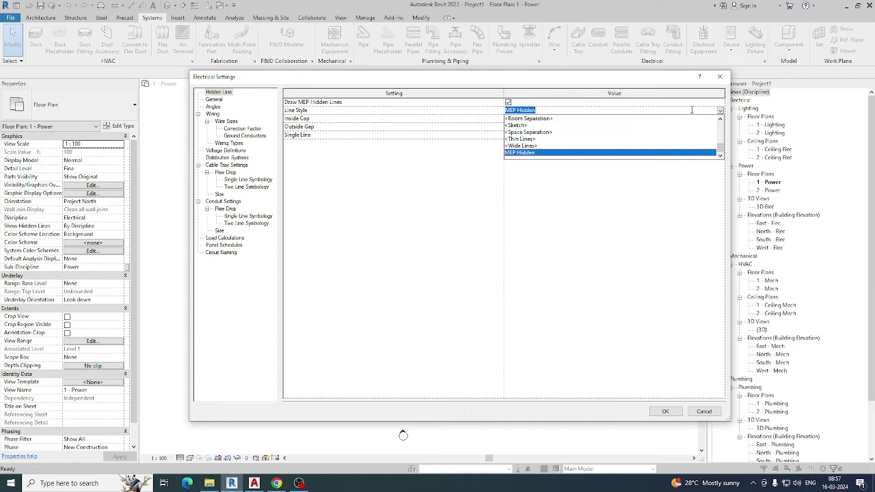
{"action": "left_click", "coordinate": [519, 153]}
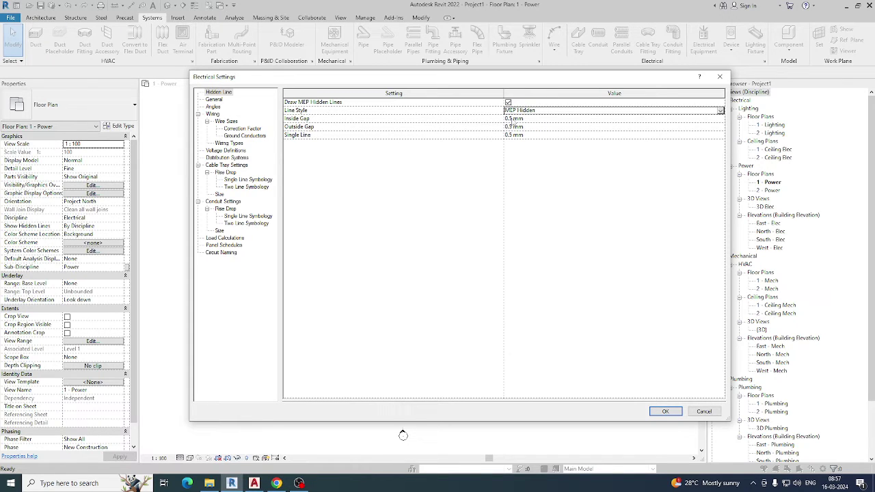
{"action": "left_click", "coordinate": [550, 119]}
{"action": "left_click", "coordinate": [540, 134]}
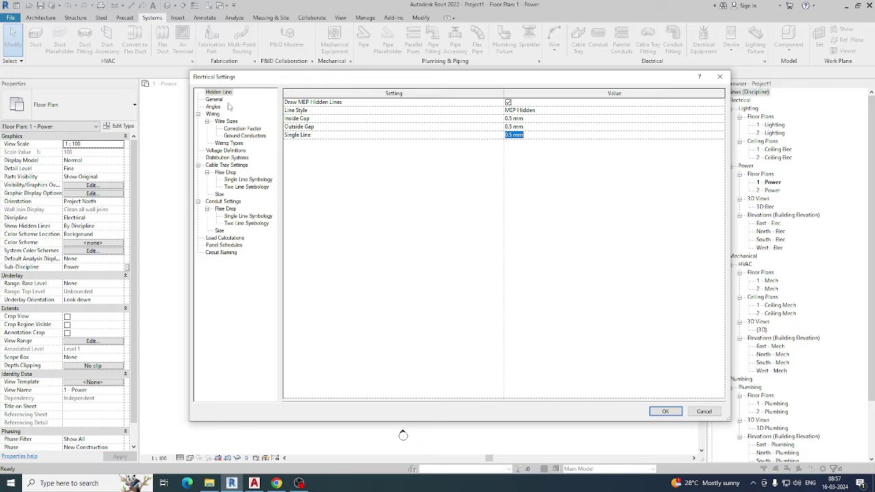
Step: Try Voltage / Phase – Load as the electrical data style in the General settings, and restore Connector Description Voltage / Number of Poles – Load
{"action": "left_click", "coordinate": [214, 100]}
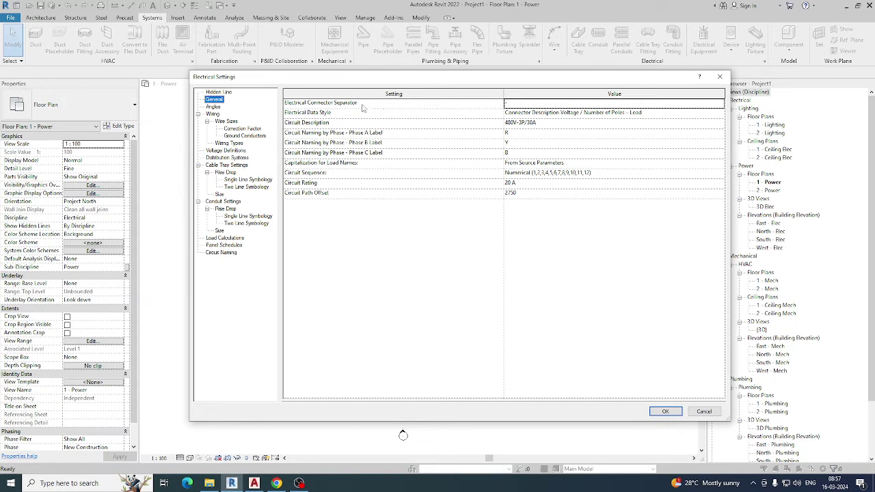
{"action": "left_click", "coordinate": [534, 106]}
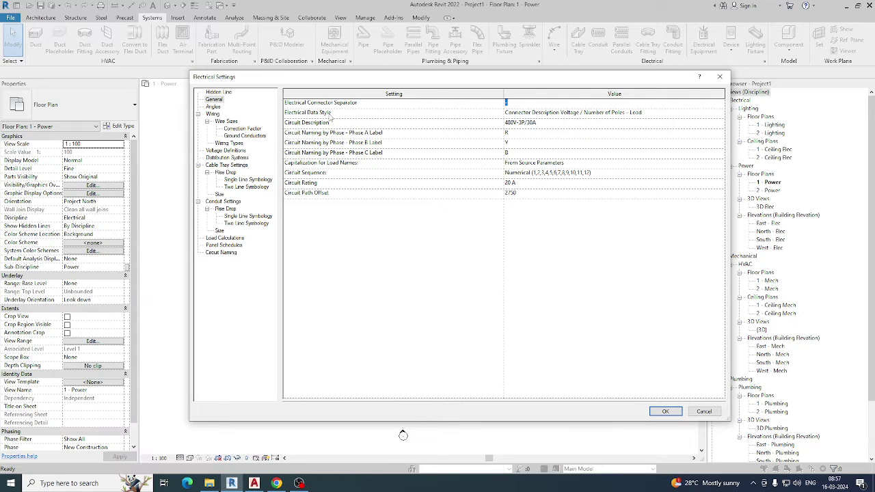
{"action": "left_click", "coordinate": [622, 113]}
{"action": "left_click", "coordinate": [720, 113]}
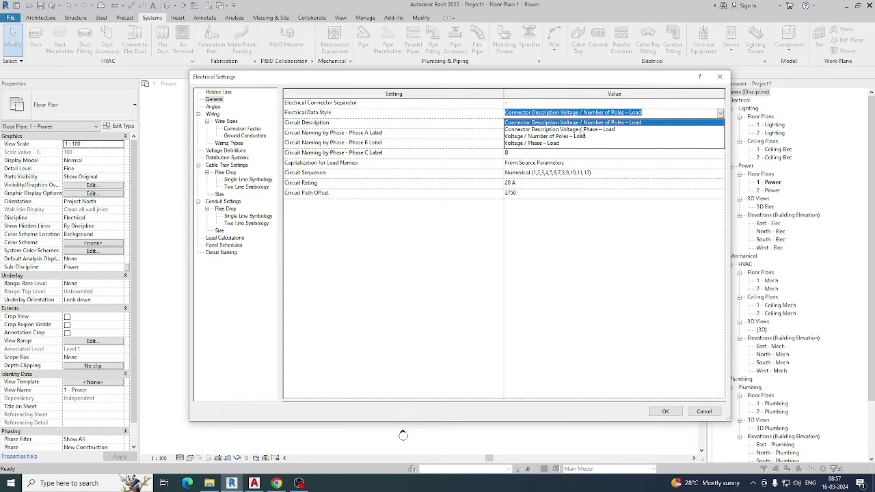
{"action": "left_click", "coordinate": [540, 143]}
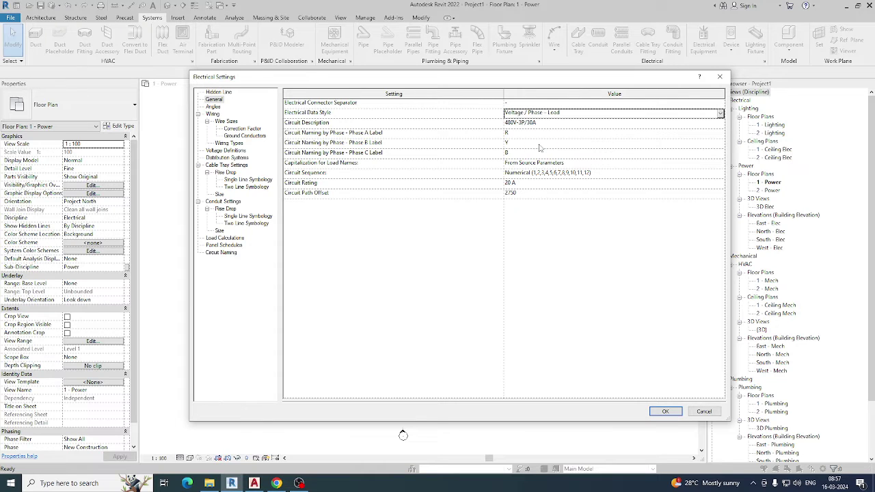
{"action": "left_click", "coordinate": [721, 114]}
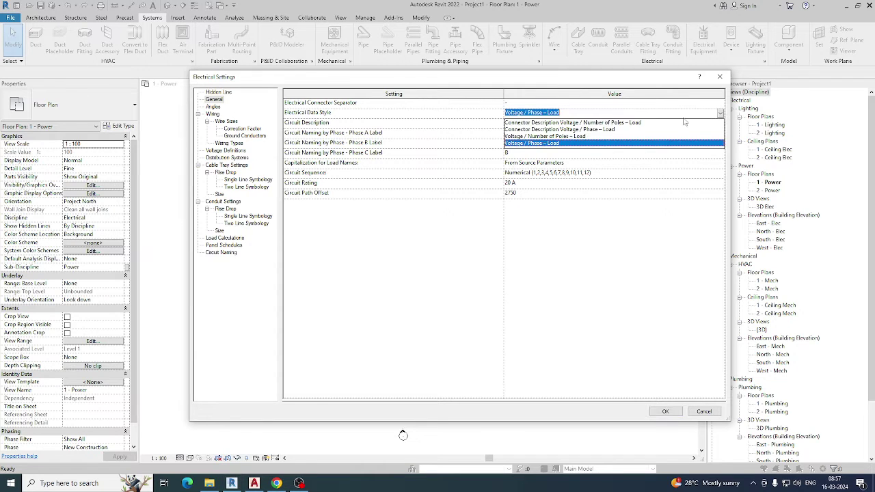
{"action": "left_click", "coordinate": [602, 125]}
Step: Examine the available circuit description formats in the General settings
{"action": "left_click", "coordinate": [551, 124]}
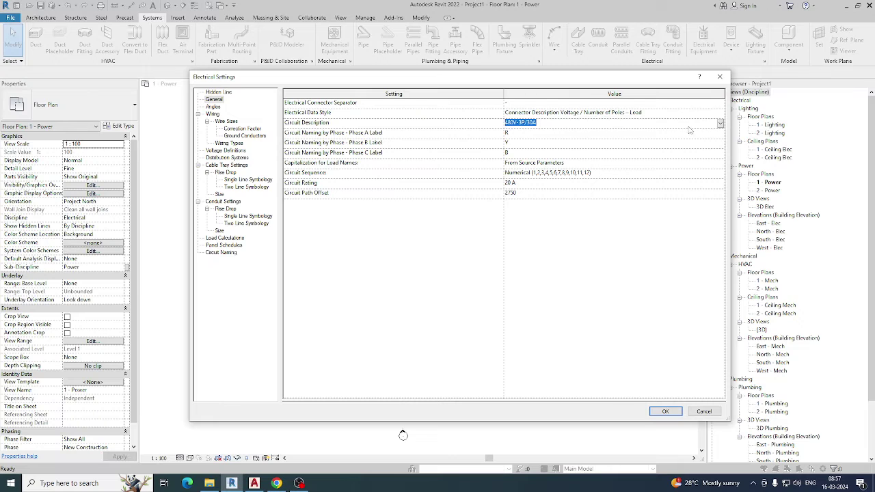
{"action": "left_click", "coordinate": [721, 124]}
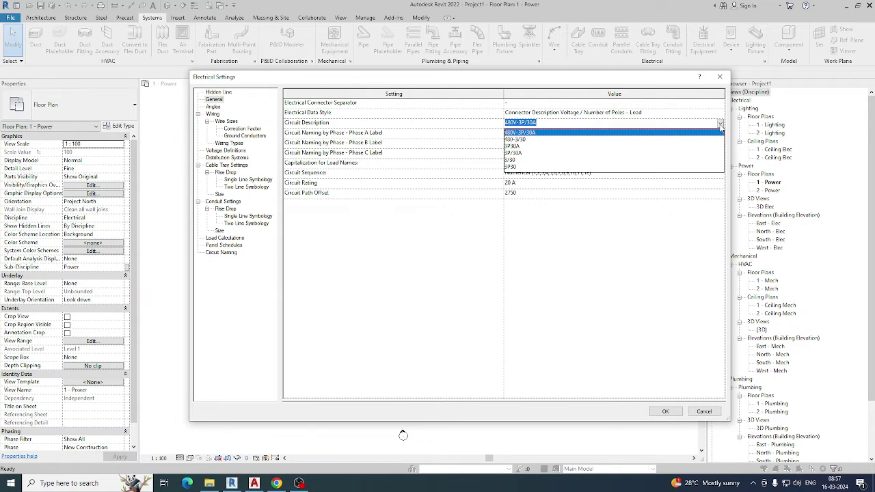
{"action": "left_click", "coordinate": [721, 127]}
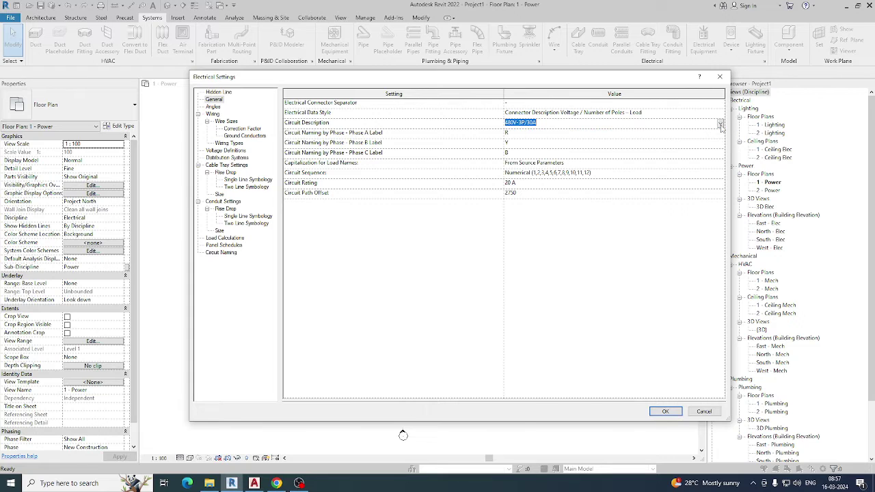
Step: Check the circuit naming labels for phases A, B and C, re-entering B as the Phase C label
{"action": "left_click", "coordinate": [521, 137]}
{"action": "left_click", "coordinate": [521, 142]}
{"action": "left_click", "coordinate": [517, 154]}
{"action": "left_click", "coordinate": [518, 134]}
{"action": "left_click", "coordinate": [515, 142]}
{"action": "left_click", "coordinate": [515, 154]}
{"action": "type", "text": "B"}
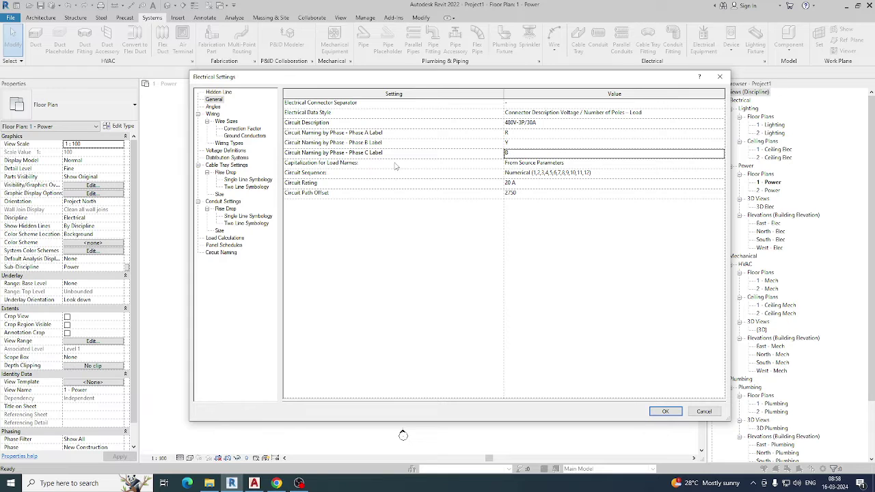
Step: Check the capitalization options for load names and view the fitting angle settings
{"action": "left_click", "coordinate": [602, 167]}
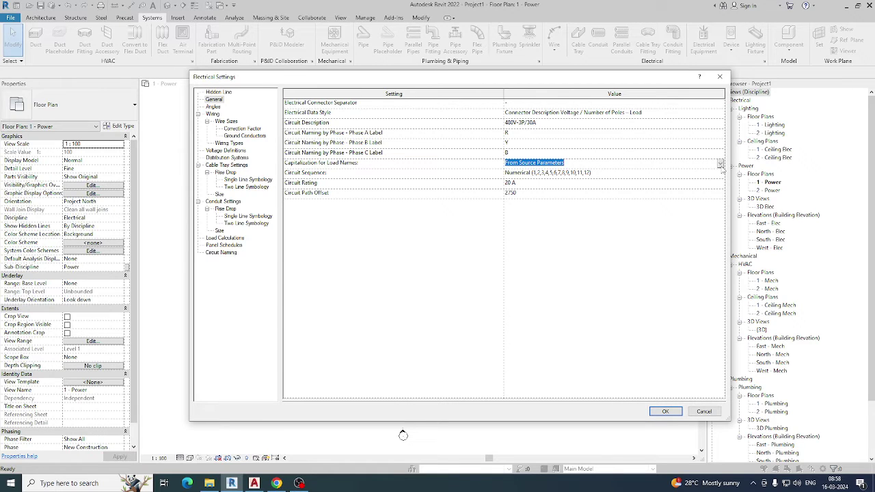
{"action": "left_click", "coordinate": [721, 164]}
{"action": "left_click", "coordinate": [721, 164]}
{"action": "left_click", "coordinate": [213, 107]}
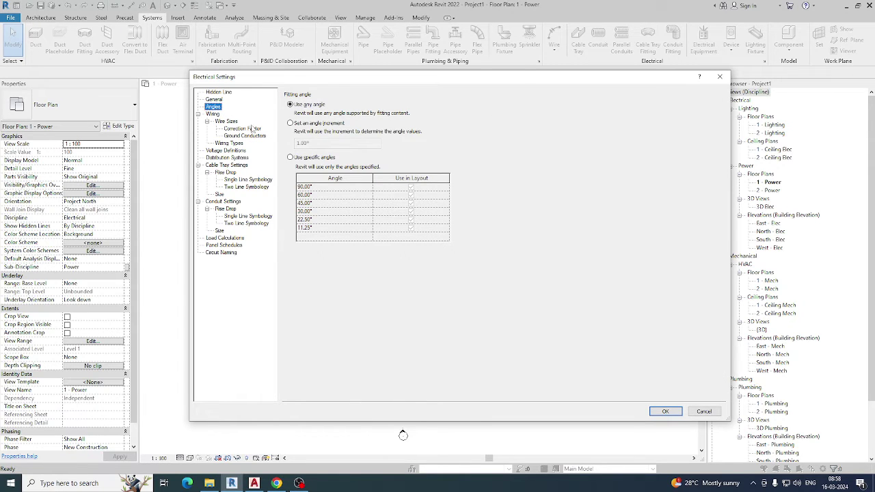
Step: Examine the wire sizes table along with the forms for adding a new wire material and a new temperature
{"action": "left_click", "coordinate": [227, 122]}
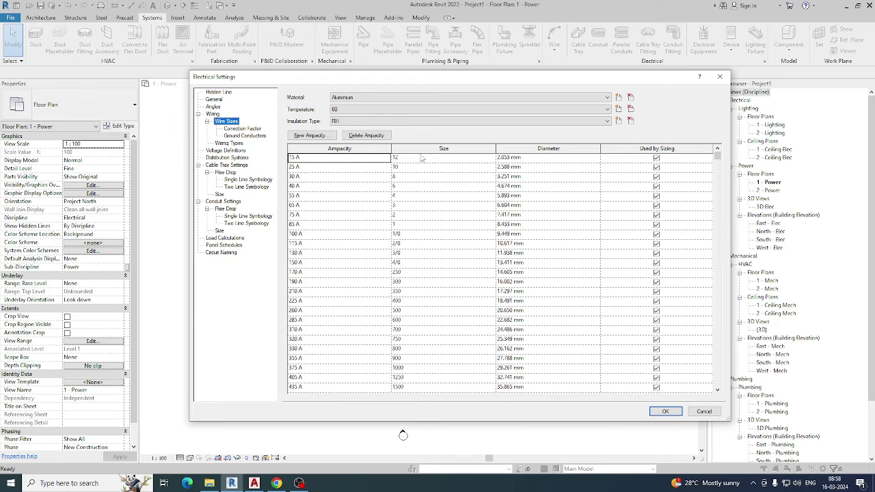
{"action": "left_click", "coordinate": [618, 98]}
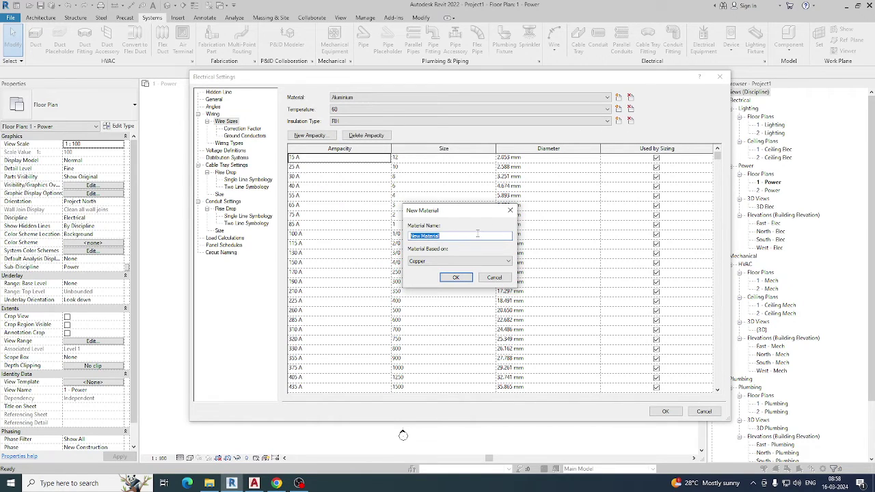
{"action": "left_click", "coordinate": [510, 211]}
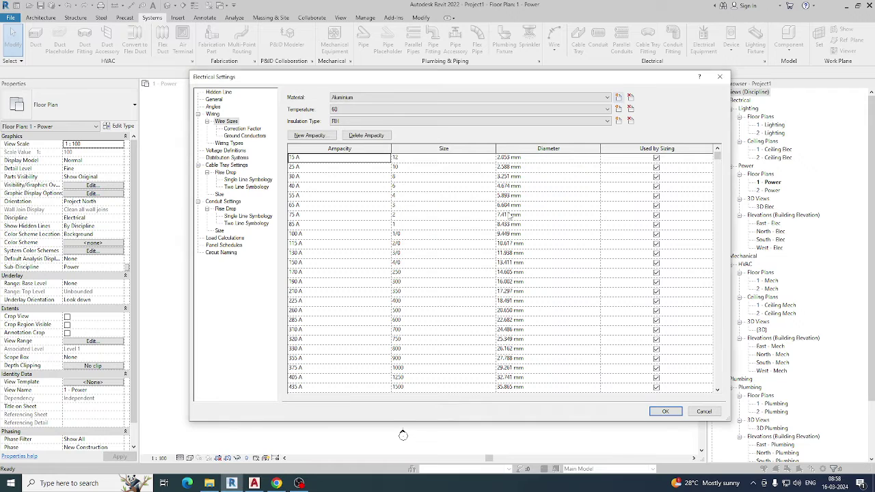
{"action": "left_click", "coordinate": [620, 109]}
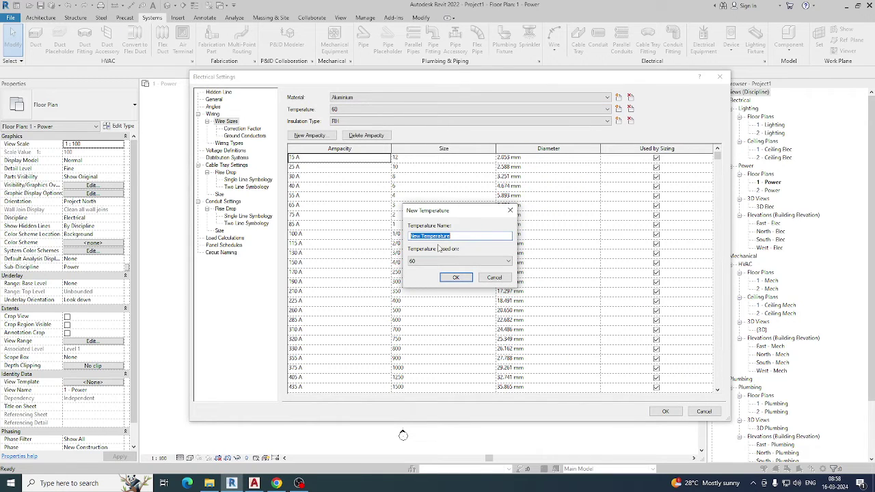
{"action": "left_click", "coordinate": [494, 277]}
{"action": "scroll", "coordinate": [353, 238], "scroll_direction": "down", "scroll_amount": 1}
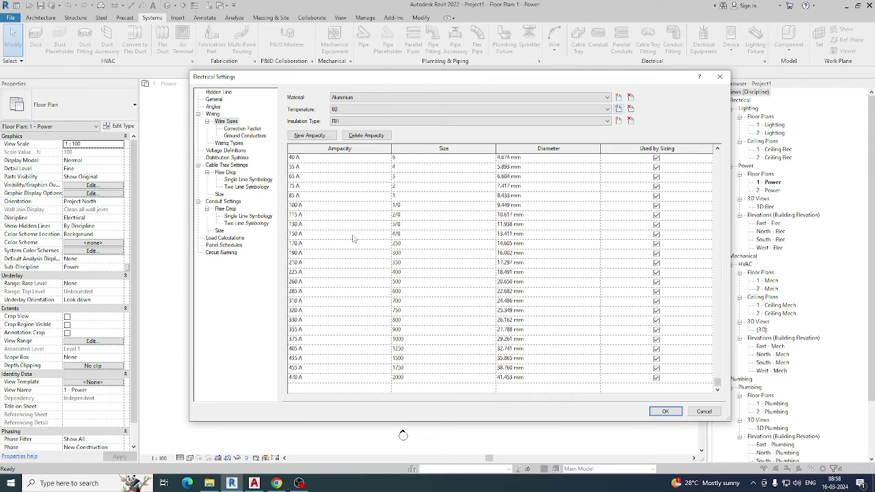
{"action": "scroll", "coordinate": [353, 238], "scroll_direction": "up", "scroll_amount": 1}
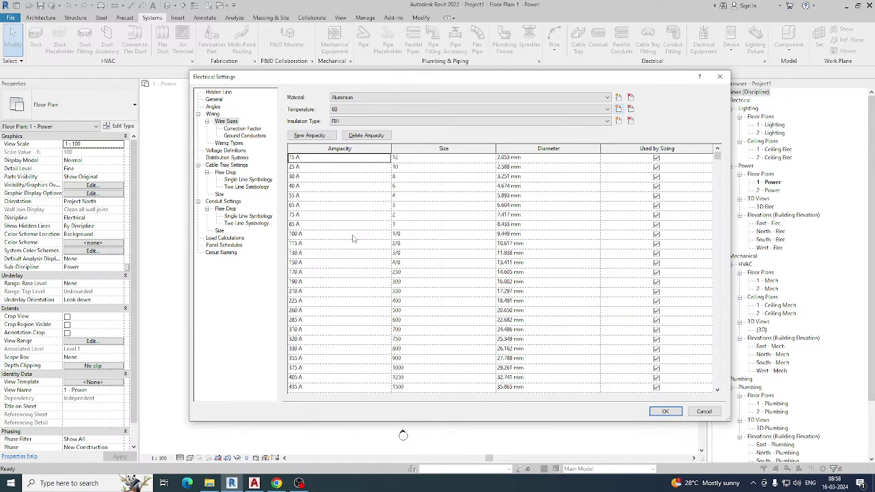
Step: Add a temperature rating named 120, based on 60, to the Aluminium wire sizes and look through its ampacity table
{"action": "left_click", "coordinate": [619, 109]}
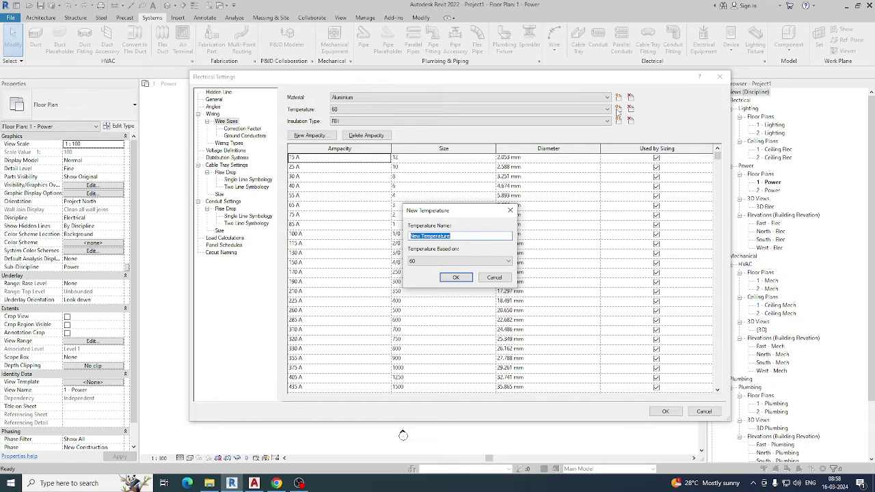
{"action": "type", "text": "120"}
{"action": "left_click", "coordinate": [458, 261]}
{"action": "left_click", "coordinate": [457, 269]}
{"action": "left_click", "coordinate": [456, 278]}
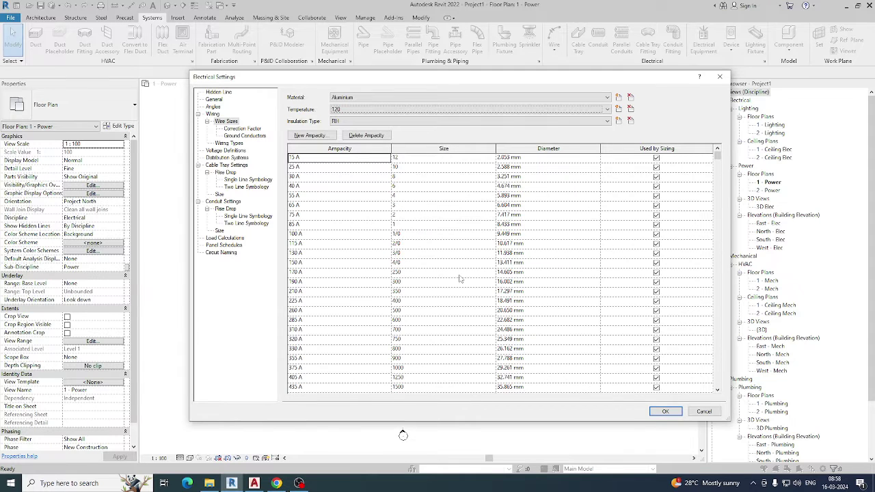
{"action": "scroll", "coordinate": [304, 219], "scroll_direction": "down", "scroll_amount": 1}
{"action": "scroll", "coordinate": [317, 258], "scroll_direction": "up", "scroll_amount": 1}
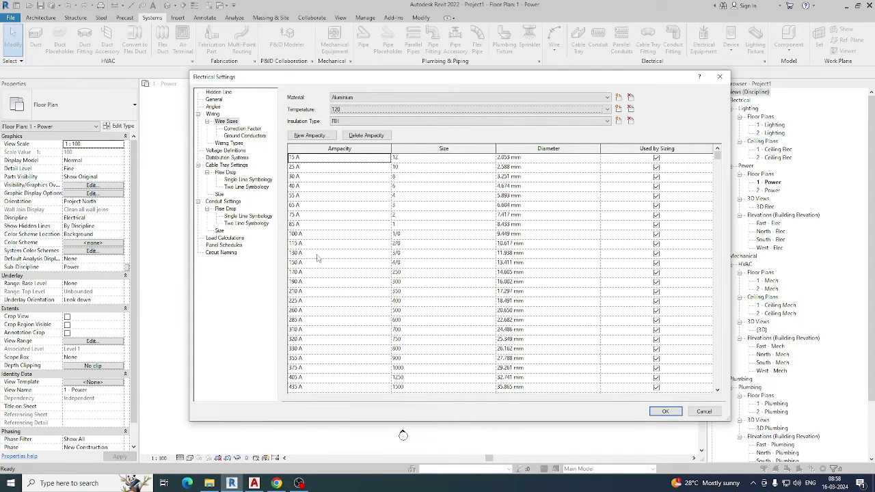
Step: Look through the insulation types for the wire sizes and leave the Electrical Settings without saving
{"action": "left_click", "coordinate": [355, 121]}
{"action": "left_click", "coordinate": [342, 136]}
{"action": "left_click", "coordinate": [480, 121]}
{"action": "key", "text": "Escape"}
{"action": "key", "text": "Escape"}
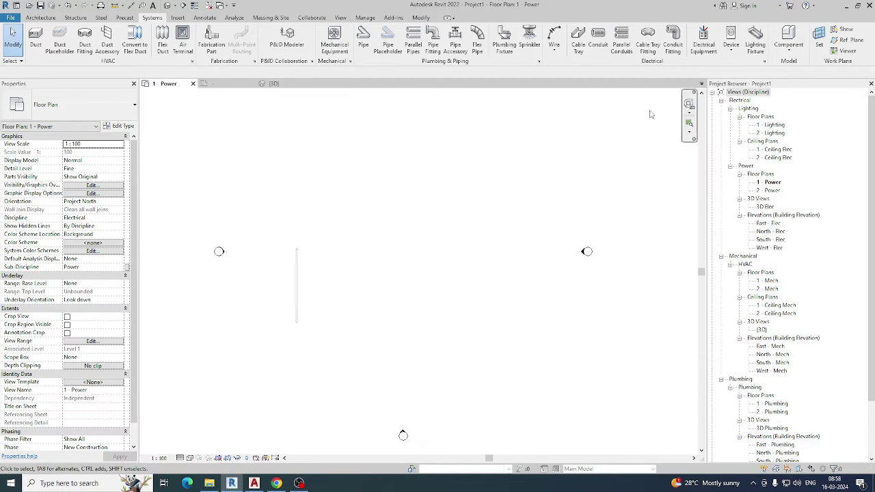
Step: Reopen the Electrical Settings and review the wiring correction factors and temperature choices for Aluminium
{"action": "key", "text": "e"}
{"action": "key", "text": "s"}
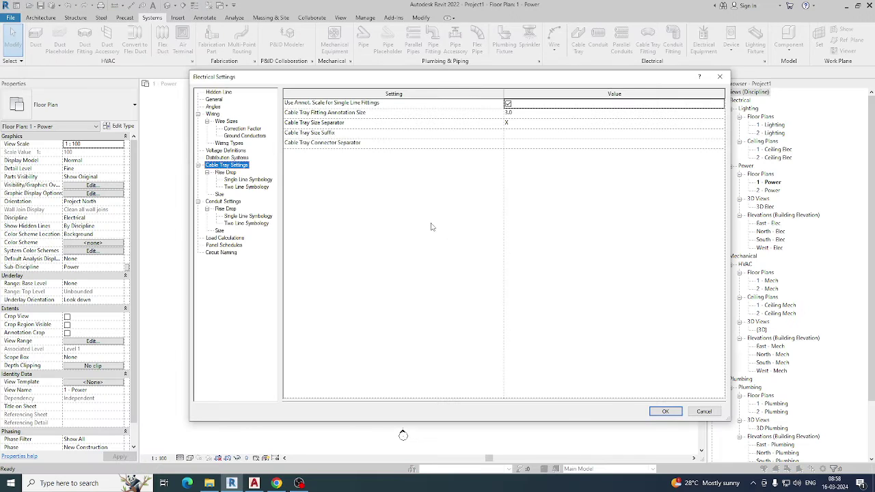
{"action": "left_click", "coordinate": [240, 129]}
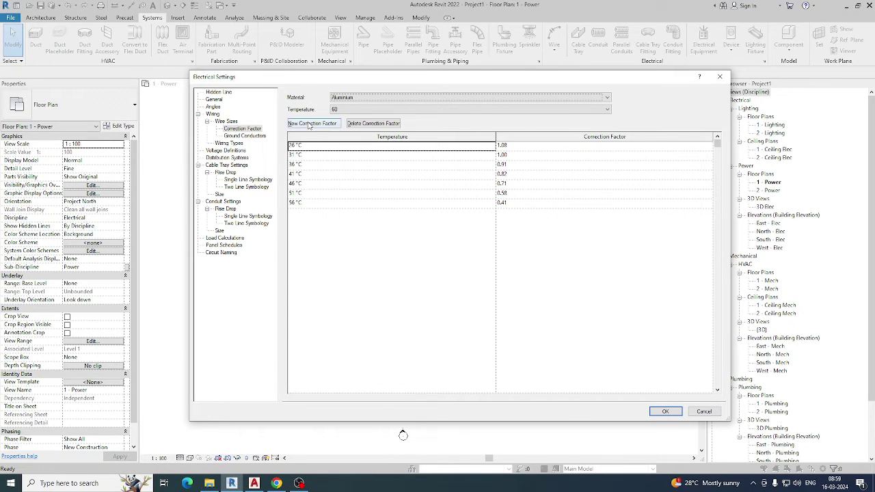
{"action": "left_click", "coordinate": [389, 110]}
{"action": "left_click", "coordinate": [389, 117]}
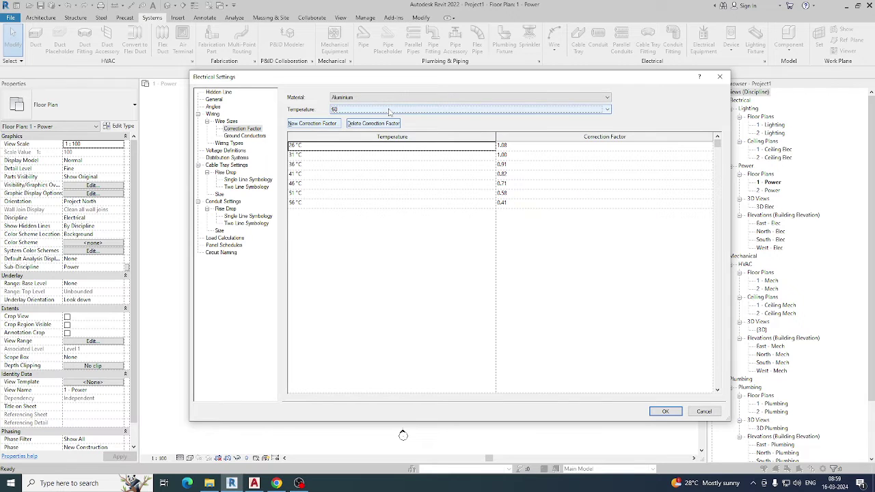
Step: Try to add a correction factor with the default temperature and a factor of 1.00, and select the 46 °C row
{"action": "left_click", "coordinate": [313, 124]}
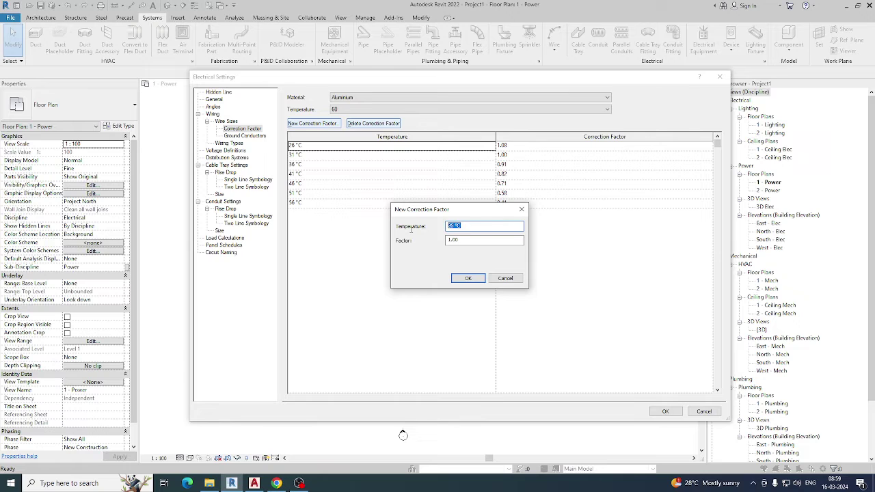
{"action": "left_click", "coordinate": [470, 282]}
{"action": "left_click", "coordinate": [480, 251]}
{"action": "key", "text": "Escape"}
{"action": "left_click", "coordinate": [299, 186]}
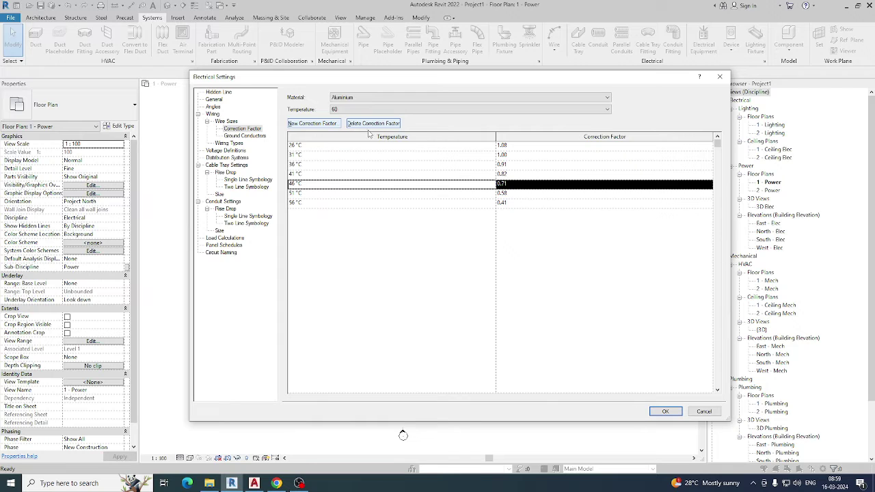
Step: View the ground conductors page and add a wiring type named XHH on the wiring types page
{"action": "left_click", "coordinate": [259, 136]}
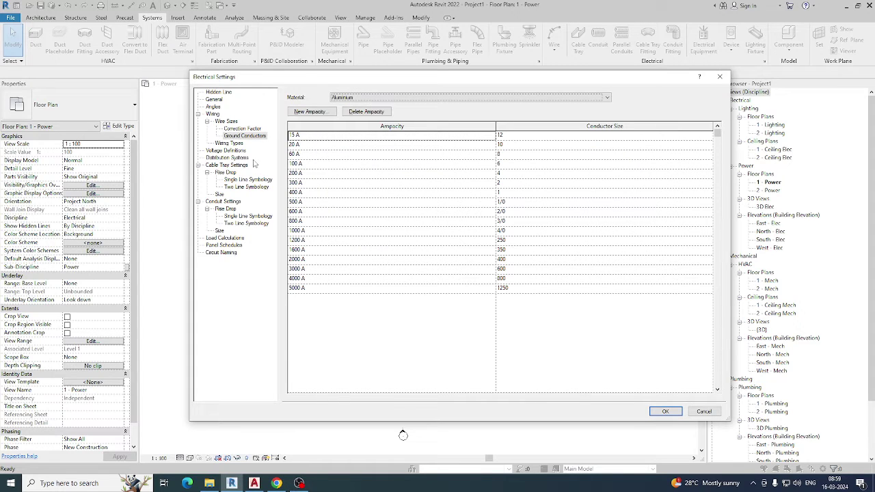
{"action": "left_click", "coordinate": [233, 144]}
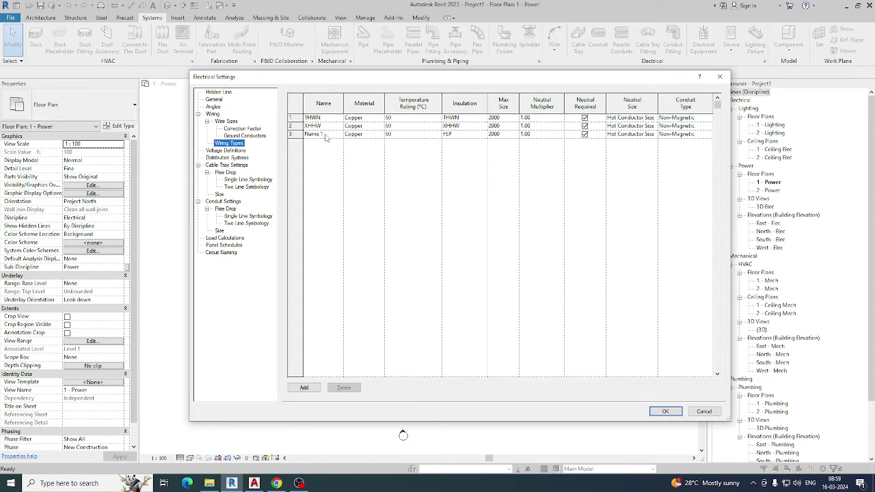
{"action": "left_click", "coordinate": [304, 388]}
{"action": "left_click", "coordinate": [376, 142]}
{"action": "left_click", "coordinate": [380, 143]}
{"action": "left_click", "coordinate": [361, 163]}
{"action": "left_click", "coordinate": [330, 143]}
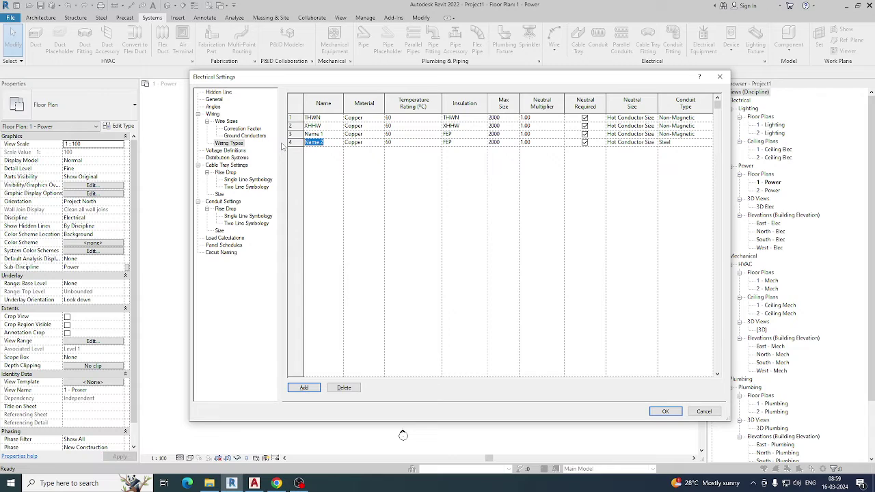
{"action": "type", "text": "X"}
Step: Set the XHH wiring type's insulation to RHH and its conduit type to Non-Magnetic
{"action": "left_click", "coordinate": [411, 143]}
{"action": "left_click", "coordinate": [437, 143]}
{"action": "left_click", "coordinate": [439, 145]}
{"action": "left_click", "coordinate": [439, 143]}
{"action": "left_click", "coordinate": [438, 143]}
{"action": "left_click", "coordinate": [478, 142]}
{"action": "left_click", "coordinate": [483, 143]}
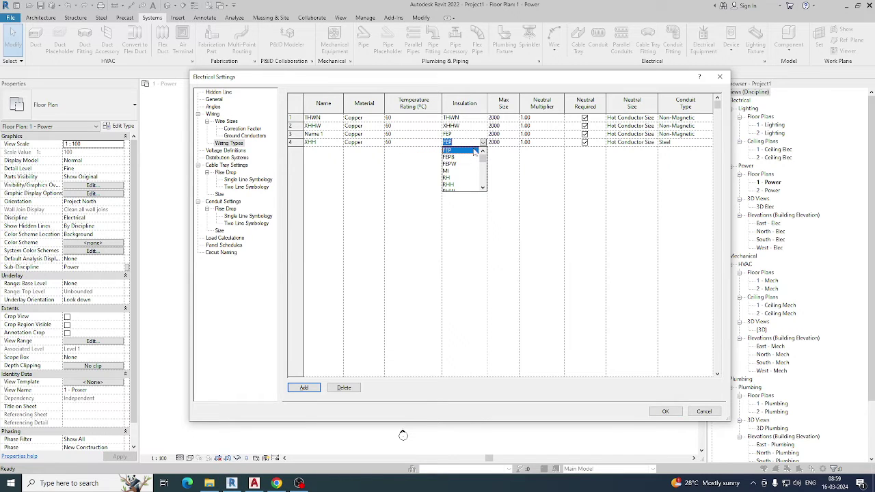
{"action": "left_click", "coordinate": [450, 184]}
{"action": "left_click", "coordinate": [701, 145]}
{"action": "left_click", "coordinate": [709, 145]}
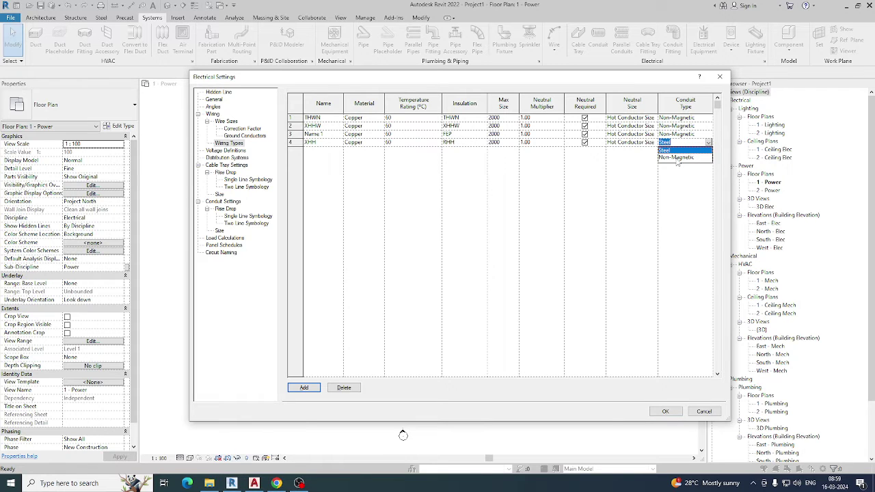
{"action": "left_click", "coordinate": [679, 161]}
Step: Delete the XHH and Name 1 wiring types
{"action": "left_click", "coordinate": [298, 143]}
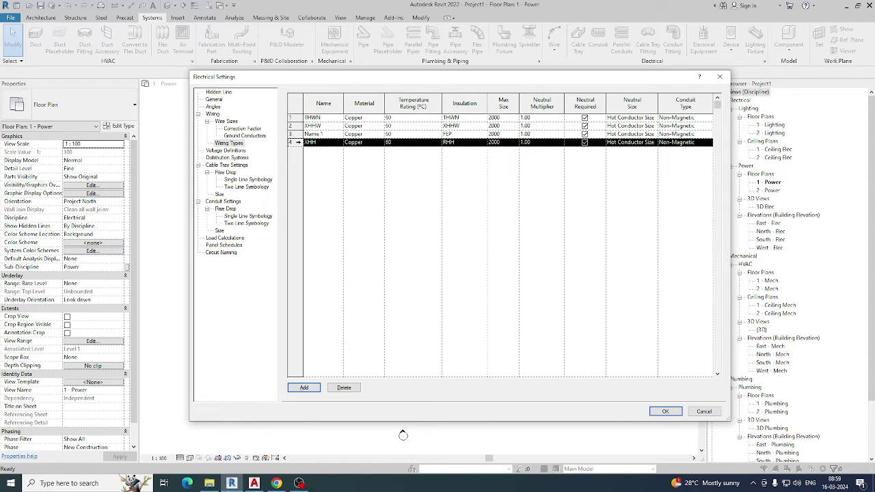
{"action": "left_click", "coordinate": [344, 387]}
{"action": "left_click", "coordinate": [344, 388]}
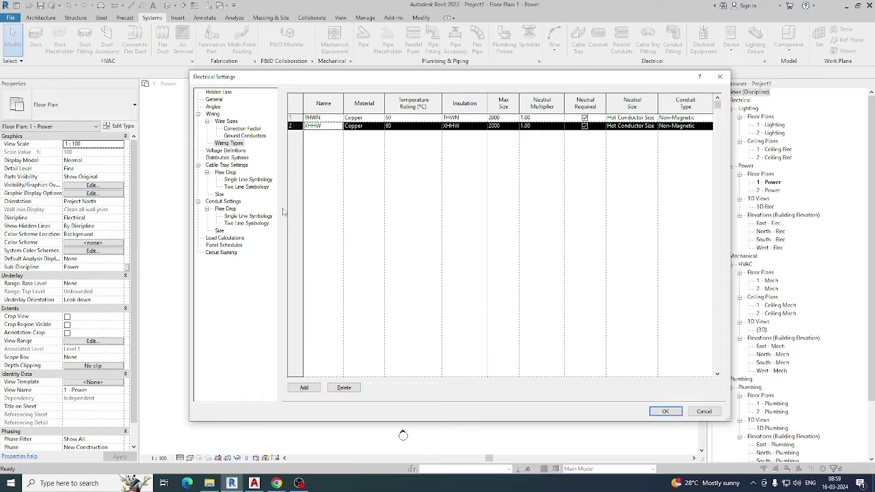
Step: Delete the 208 voltage definition and leave the Electrical Settings without saving
{"action": "left_click", "coordinate": [223, 151]}
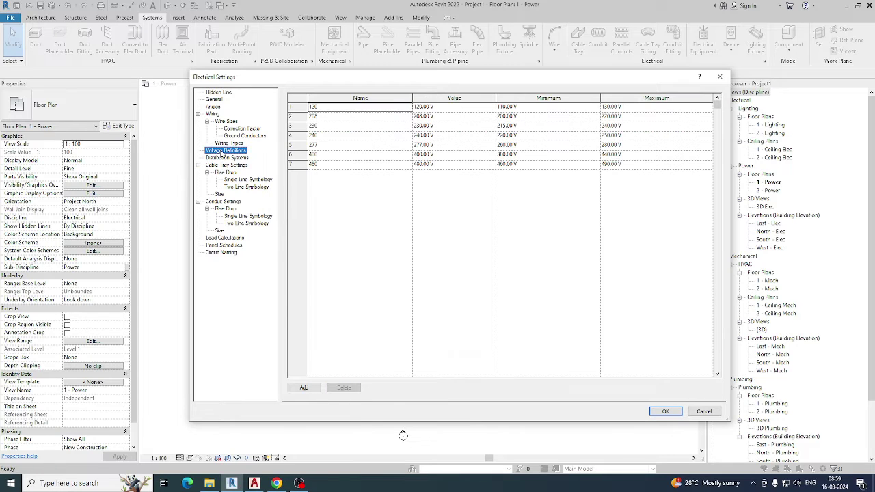
{"action": "left_click", "coordinate": [295, 108]}
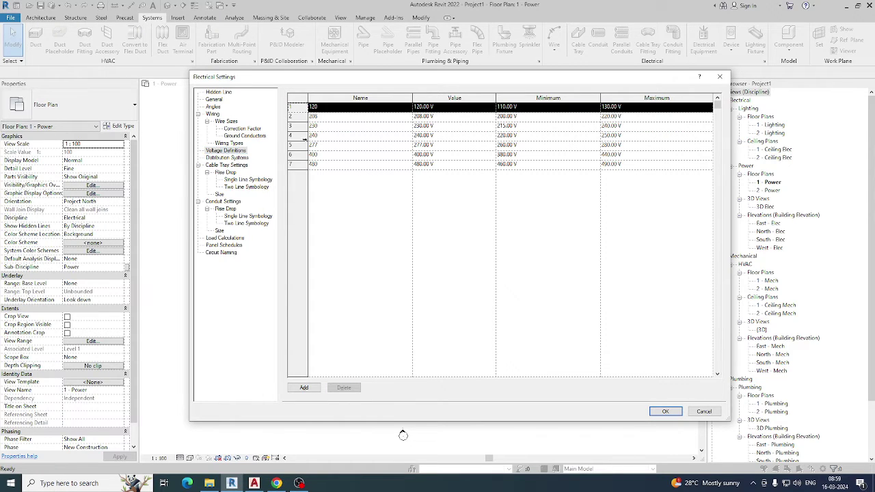
{"action": "left_click", "coordinate": [305, 117]}
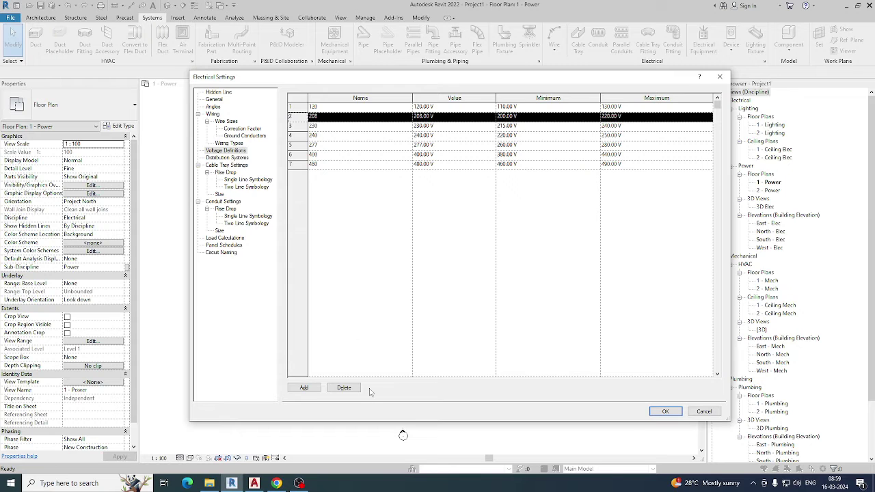
{"action": "left_click", "coordinate": [344, 388]}
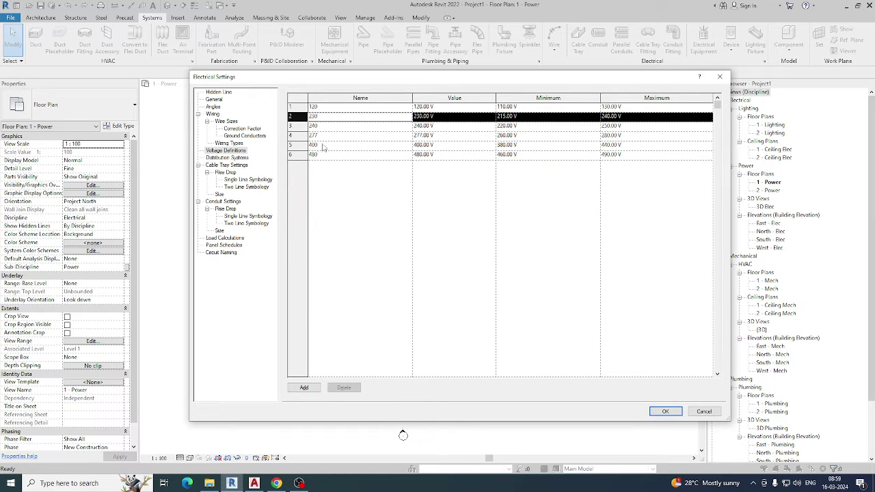
{"action": "left_click", "coordinate": [309, 107]}
{"action": "left_click", "coordinate": [311, 129]}
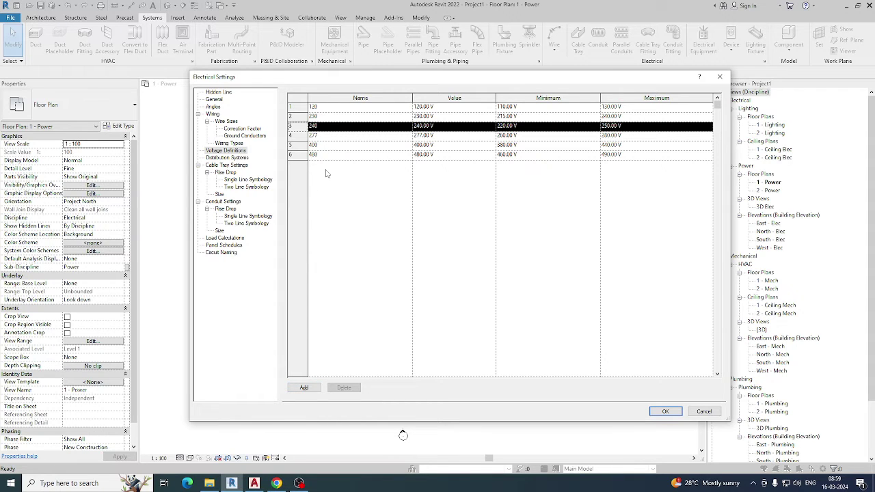
{"action": "key", "text": "Return"}
{"action": "scroll", "coordinate": [417, 283], "scroll_direction": "up", "scroll_amount": 2}
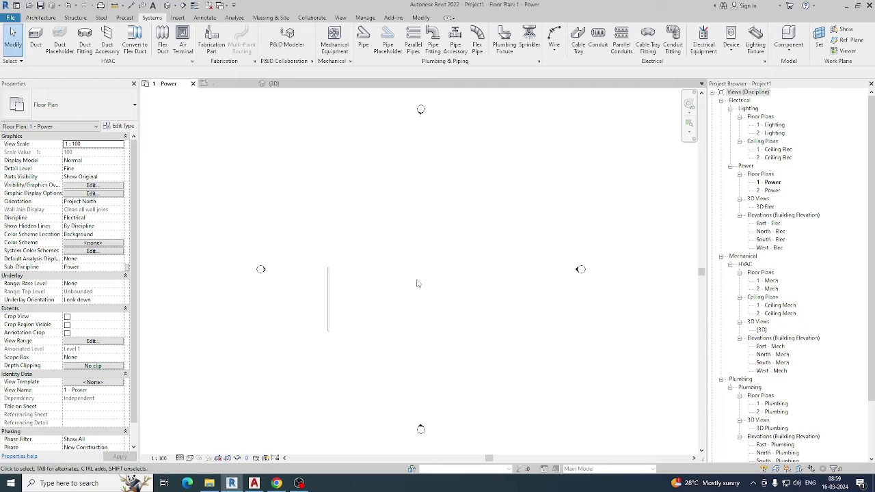
{"action": "middle_click_drag", "start_coordinate": [419, 267], "coordinate": [387, 268]}
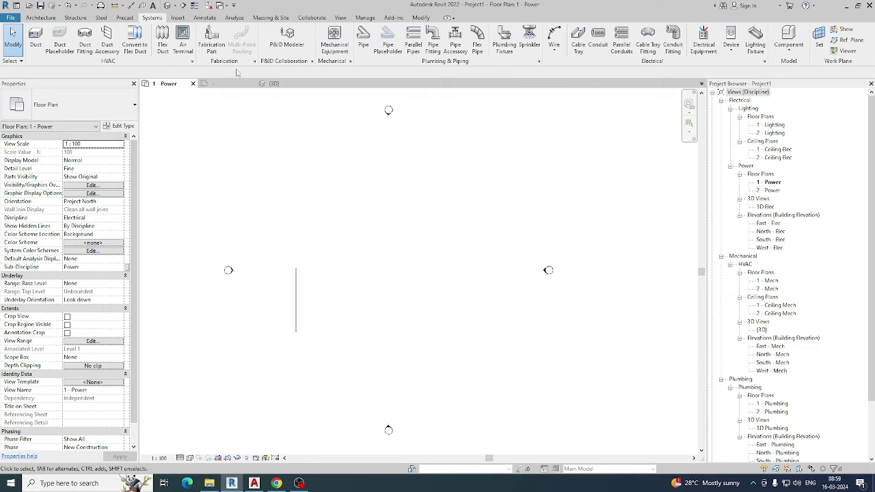
Step: Reopen the Electrical Settings, add a voltage definition with default values, and select the existing 480 to 240 definitions one by one
{"action": "key", "text": "e"}
{"action": "key", "text": "s"}
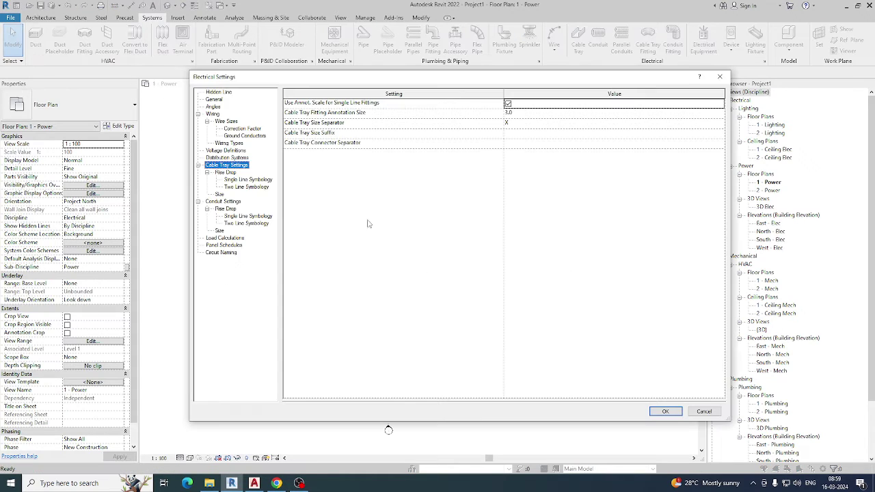
{"action": "left_click", "coordinate": [234, 151]}
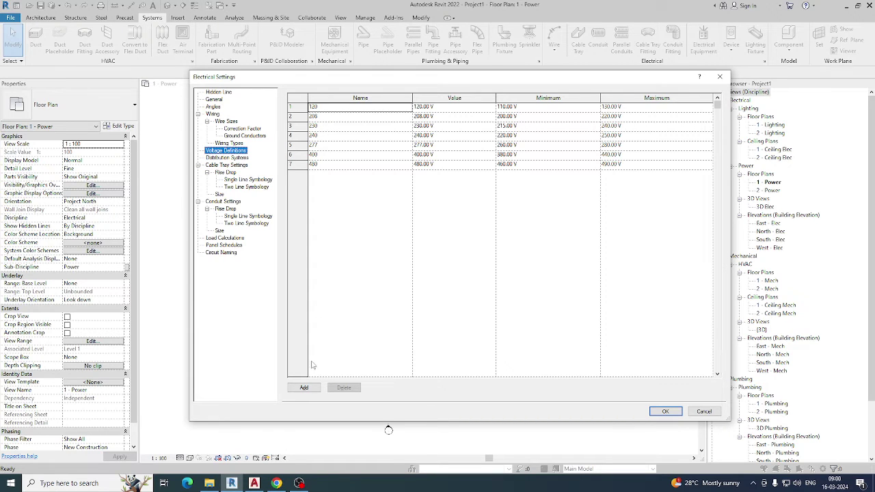
{"action": "left_click", "coordinate": [303, 388]}
{"action": "left_click", "coordinate": [351, 177]}
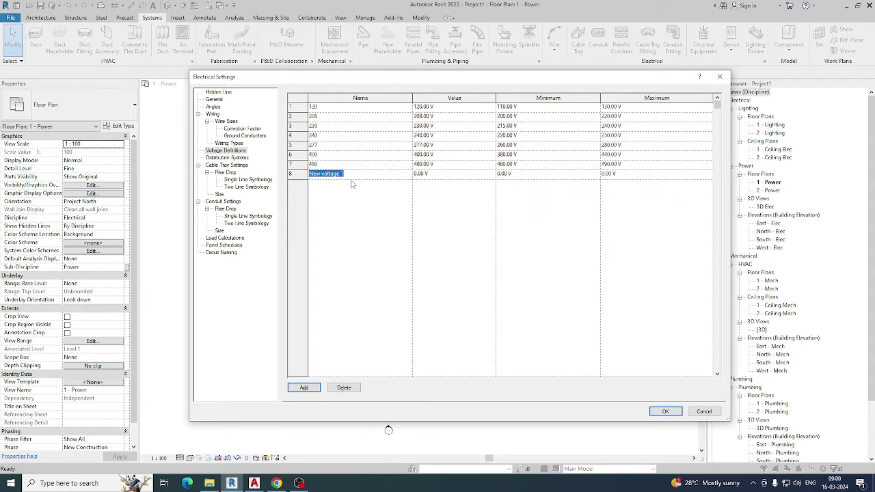
{"action": "left_click", "coordinate": [297, 164]}
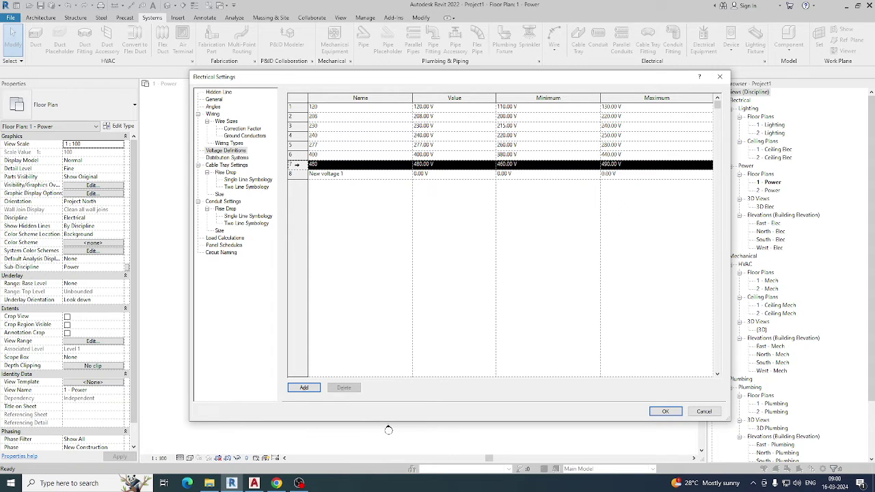
{"action": "left_click", "coordinate": [296, 154]}
{"action": "left_click", "coordinate": [298, 144]}
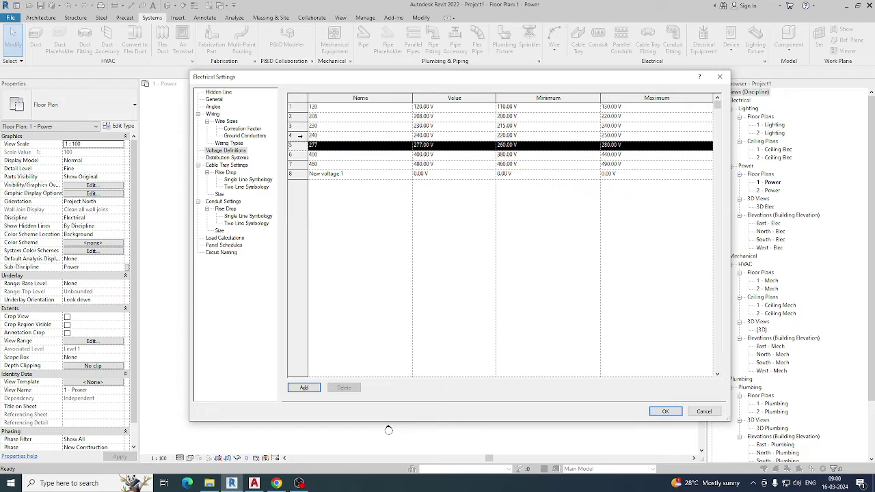
{"action": "left_click", "coordinate": [298, 135]}
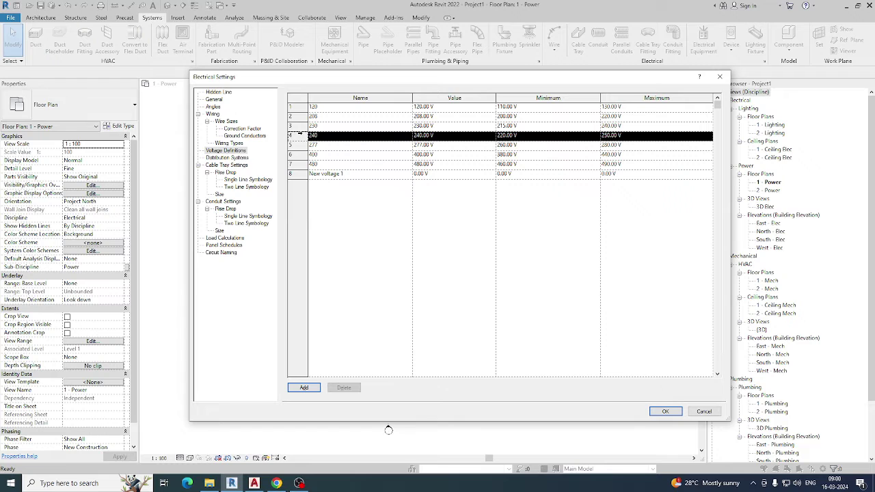
Step: Delete all the distribution systems: 480/277, 400/230Wye and 120/240
{"action": "left_click", "coordinate": [229, 158]}
{"action": "left_click", "coordinate": [297, 127]}
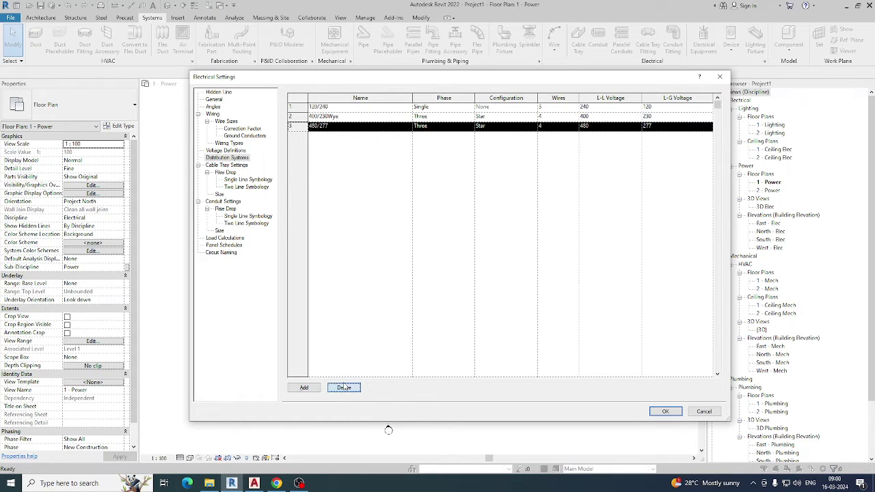
{"action": "left_click", "coordinate": [344, 387]}
{"action": "left_click", "coordinate": [350, 387]}
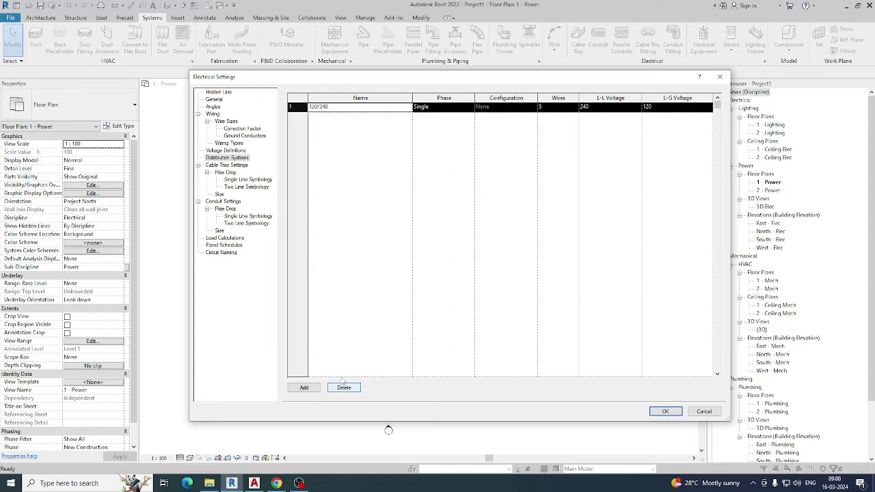
{"action": "left_click", "coordinate": [347, 387]}
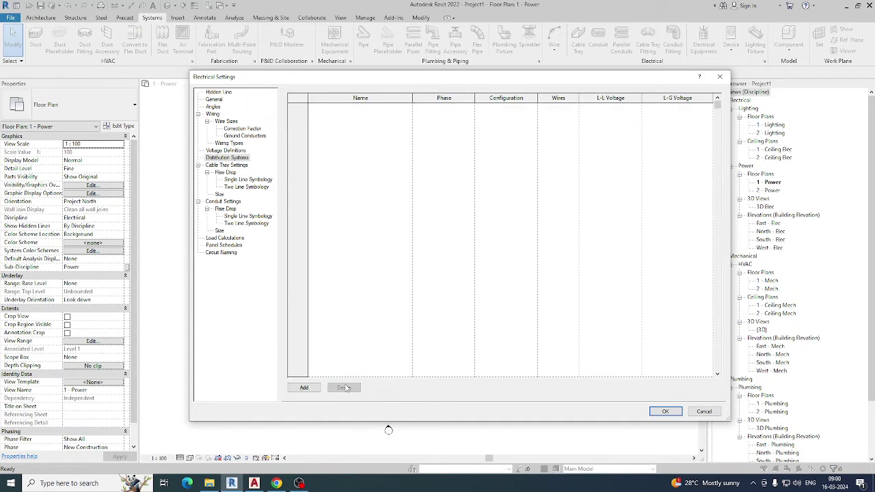
Step: Delete every voltage definition so the table is empty
{"action": "left_click", "coordinate": [224, 150]}
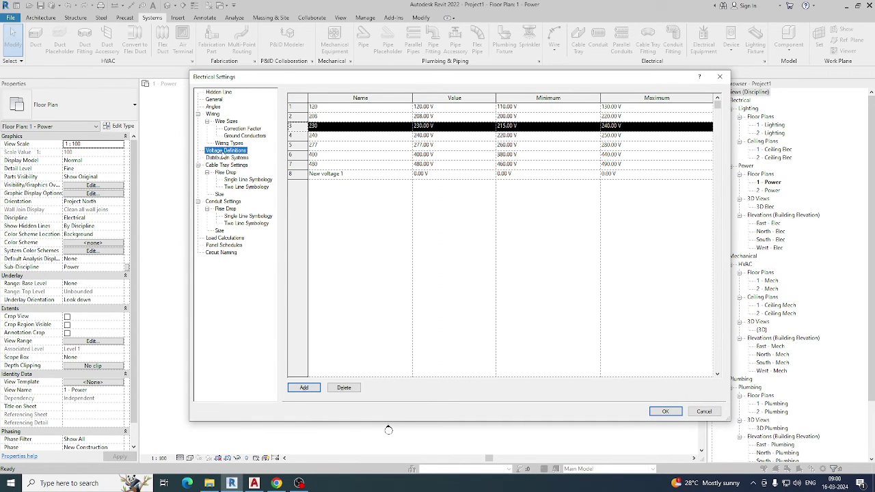
{"action": "left_click", "coordinate": [341, 388]}
{"action": "left_click", "coordinate": [345, 387]}
{"action": "left_click", "coordinate": [345, 388]}
{"action": "left_click", "coordinate": [346, 387]}
{"action": "left_click", "coordinate": [346, 388]}
{"action": "left_click", "coordinate": [346, 388]}
{"action": "left_click", "coordinate": [346, 387]}
{"action": "left_click", "coordinate": [346, 388]}
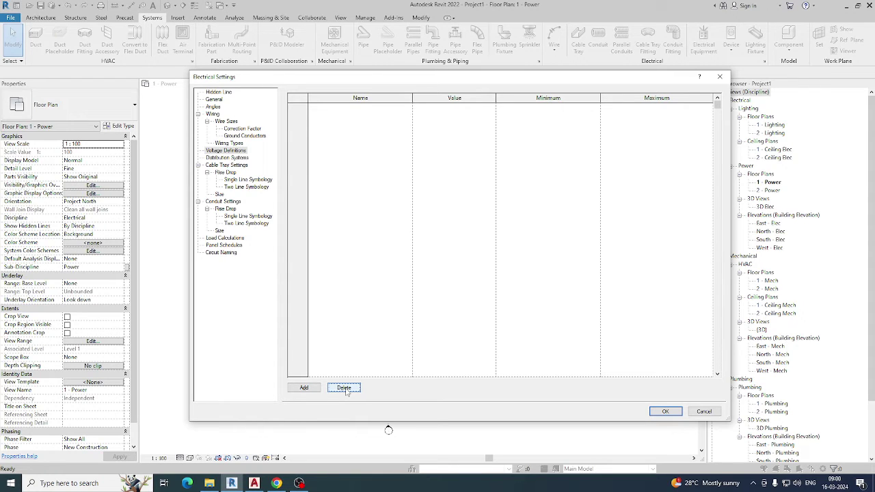
Step: Add a voltage definition named 120 with a value of 120 V, a minimum of 110 V and a maximum of 130 V
{"action": "left_click", "coordinate": [303, 387]}
{"action": "left_click", "coordinate": [360, 108]}
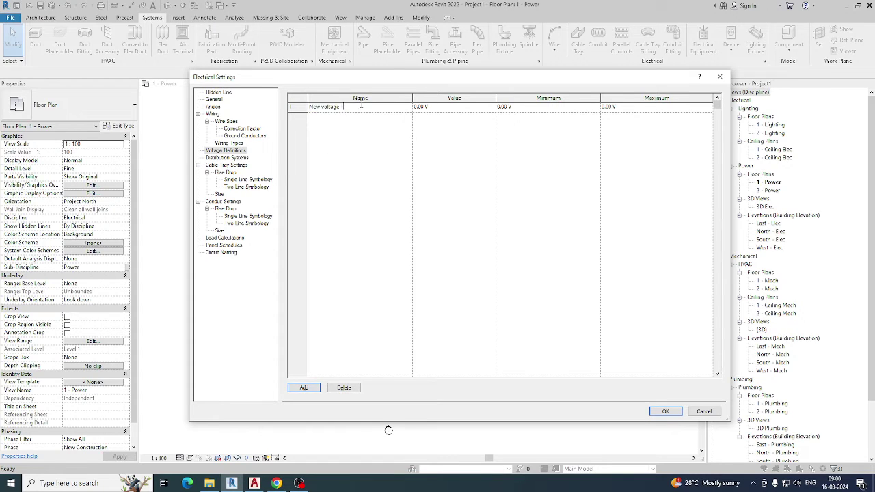
{"action": "type", "text": "120"}
{"action": "left_click", "coordinate": [453, 108]}
{"action": "type", "text": "120"}
{"action": "left_click", "coordinate": [517, 108]}
{"action": "type", "text": "11"}
{"action": "type", "text": "0"}
{"action": "left_click", "coordinate": [632, 108]}
{"action": "type", "text": "130"}
{"action": "left_click", "coordinate": [373, 229]}
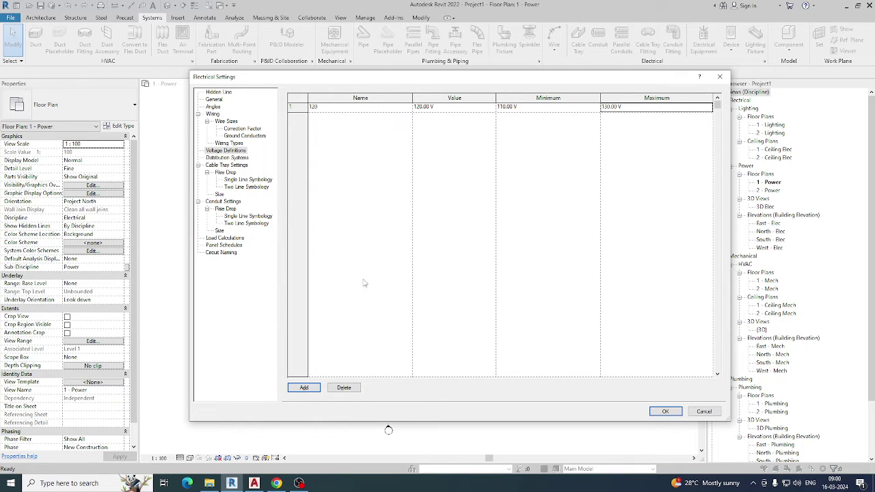
Step: Add a voltage definition named 208 with a value of 208 V, a minimum of 200 V and a maximum of 220 V
{"action": "left_click", "coordinate": [311, 391]}
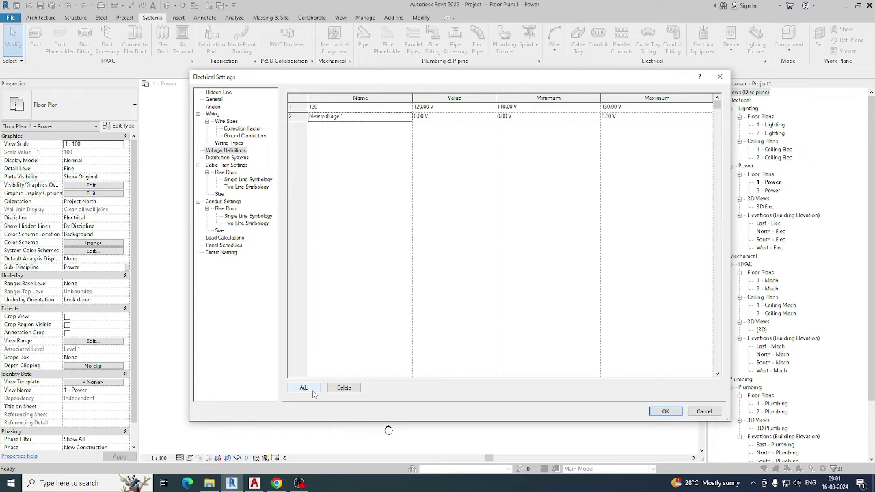
{"action": "left_click", "coordinate": [355, 117]}
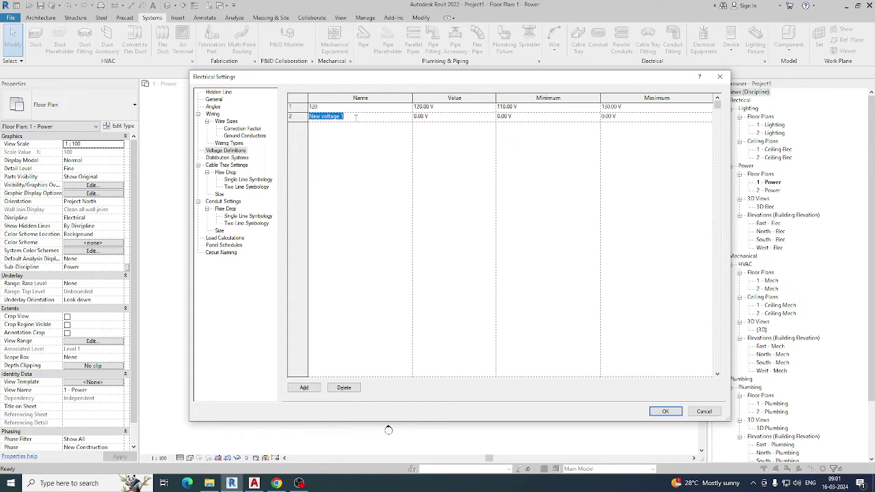
{"action": "type", "text": "208"}
{"action": "left_click", "coordinate": [453, 116]}
{"action": "type", "text": "208"}
{"action": "left_click", "coordinate": [525, 117]}
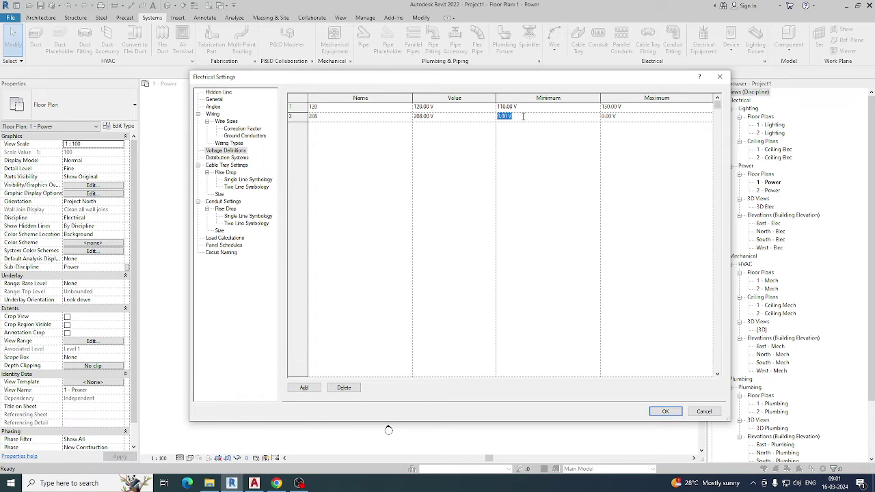
{"action": "type", "text": "200"}
{"action": "left_click", "coordinate": [636, 118]}
{"action": "type", "text": "220"}
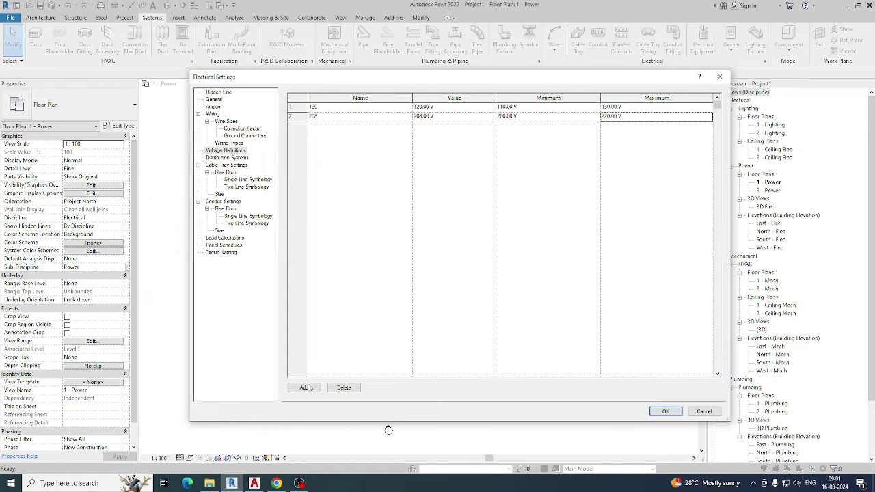
Step: Add a voltage definition named 230 with a value of 230 V, minimum 215 V and maximum 240 V, plus another definition named 277
{"action": "left_click", "coordinate": [308, 387]}
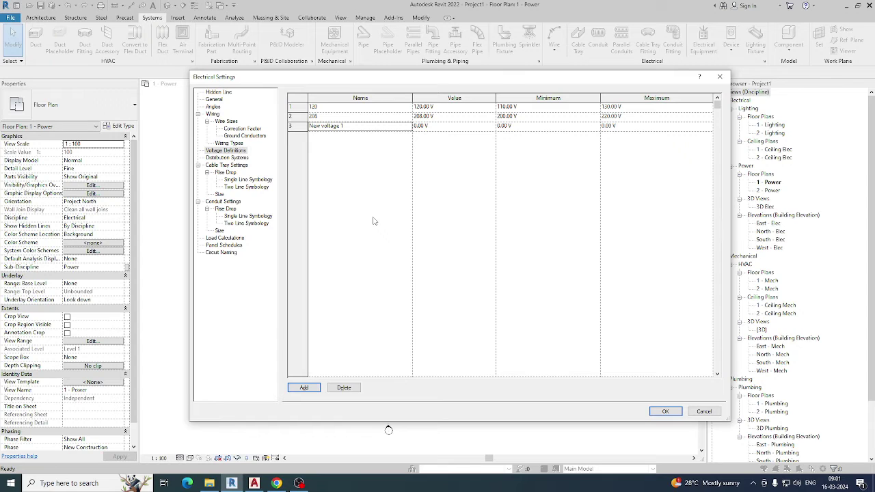
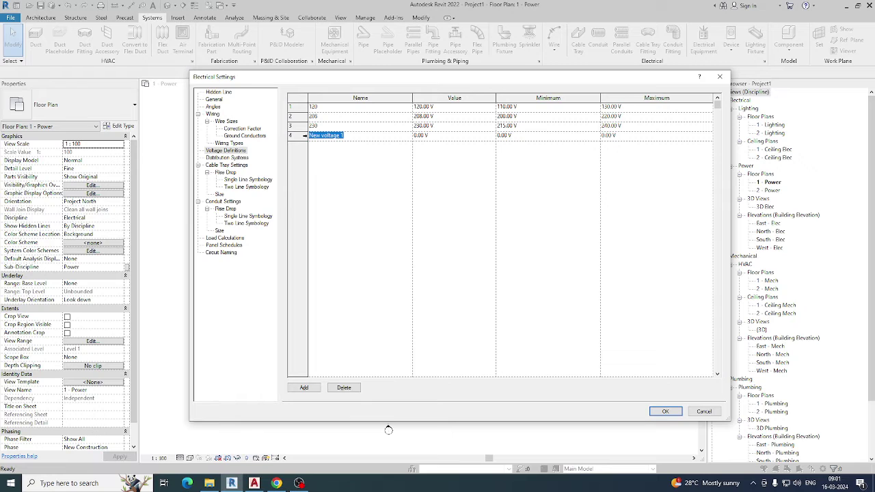
{"action": "type", "text": "277"}
{"action": "left_click", "coordinate": [457, 128]}
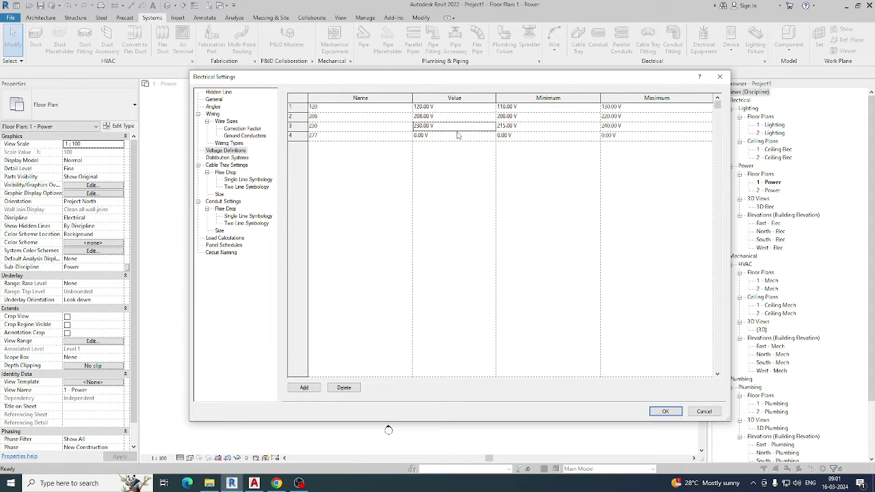
{"action": "type", "text": "260"}
{"action": "left_click", "coordinate": [438, 137]}
{"action": "left_click", "coordinate": [444, 127]}
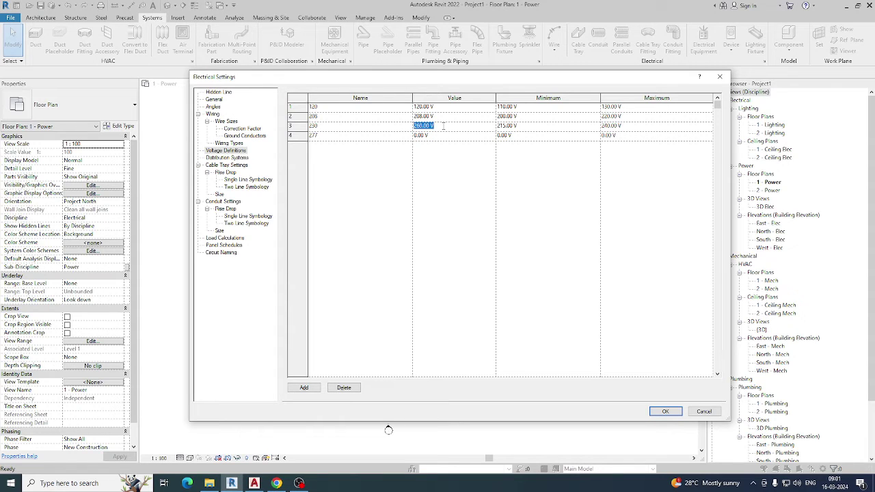
{"action": "type", "text": "230"}
Step: Set the 277 voltage definition to a value of 277 V, a minimum of 260 V and a maximum of 280 V
{"action": "left_click", "coordinate": [444, 135]}
{"action": "type", "text": "277"}
{"action": "left_click", "coordinate": [542, 135]}
{"action": "type", "text": "260"}
{"action": "left_click", "coordinate": [635, 135]}
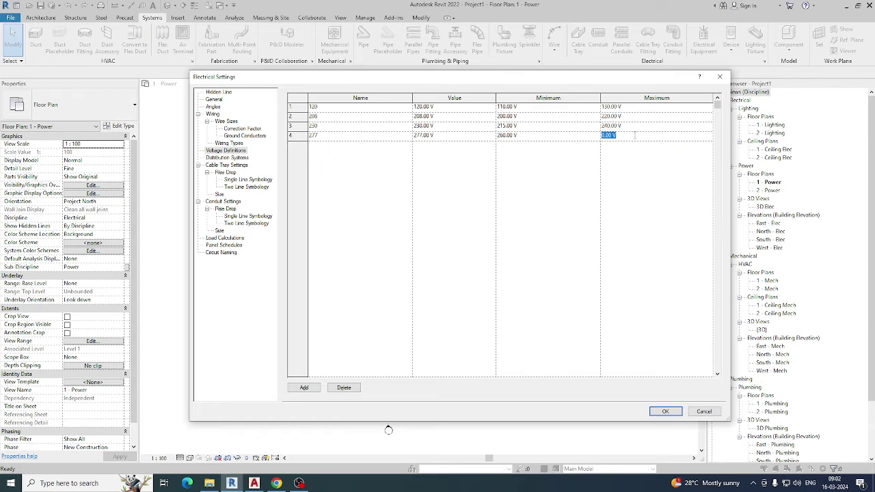
{"action": "type", "text": "280"}
Step: Add a voltage definition named 400 with a value of 400 V, a minimum of 380 V and a maximum of 440 V
{"action": "left_click", "coordinate": [304, 388]}
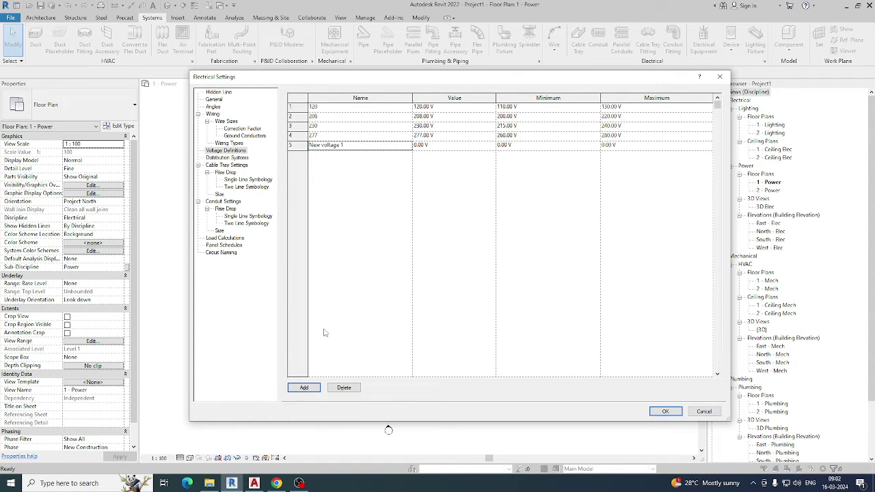
{"action": "left_click", "coordinate": [359, 144]}
{"action": "type", "text": "400"}
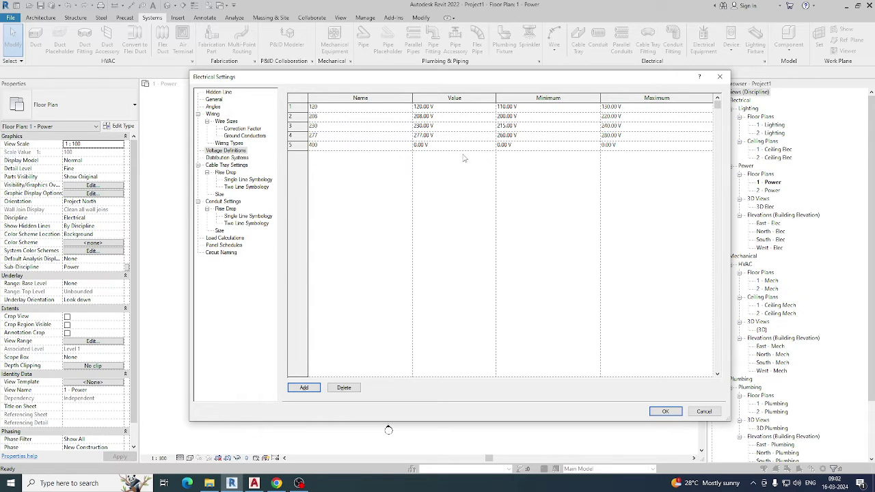
{"action": "left_click", "coordinate": [462, 145]}
{"action": "type", "text": "38"}
{"action": "left_click", "coordinate": [524, 146]}
{"action": "type", "text": "380"}
{"action": "left_click", "coordinate": [650, 145]}
{"action": "type", "text": "440"}
Step: Add a voltage definition named 480 with a value of 480 V, a minimum of 460 V and a maximum of 490 V
{"action": "left_click", "coordinate": [303, 388]}
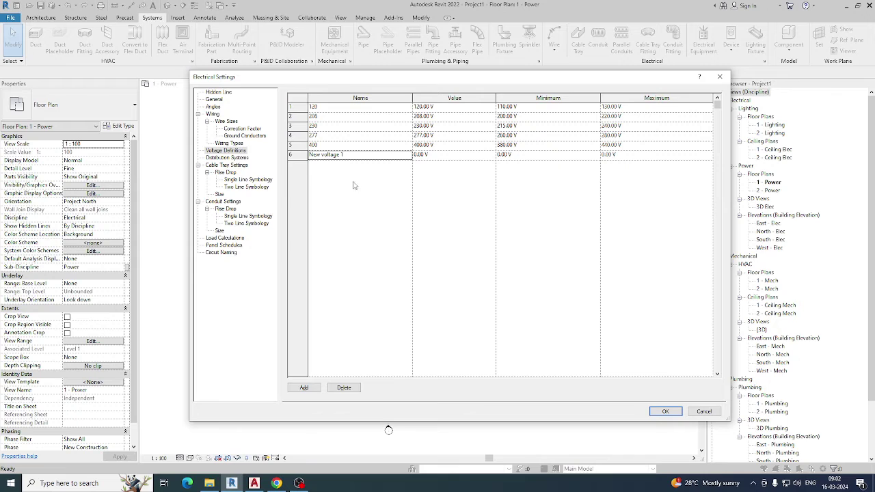
{"action": "left_click", "coordinate": [351, 156]}
{"action": "type", "text": "480"}
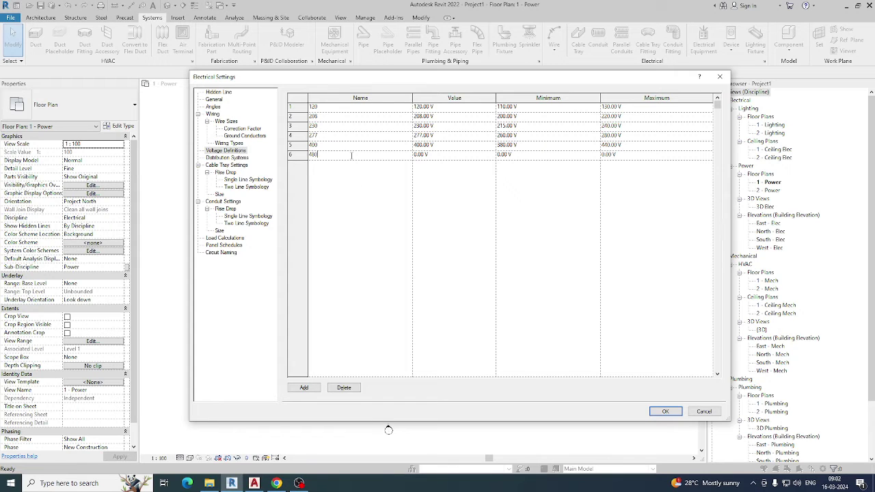
{"action": "key", "text": "Tab"}
{"action": "type", "text": "480"}
{"action": "left_click", "coordinate": [526, 153]}
{"action": "type", "text": "4"}
{"action": "left_click", "coordinate": [653, 154]}
{"action": "type", "text": "490"}
{"action": "key", "text": "Return"}
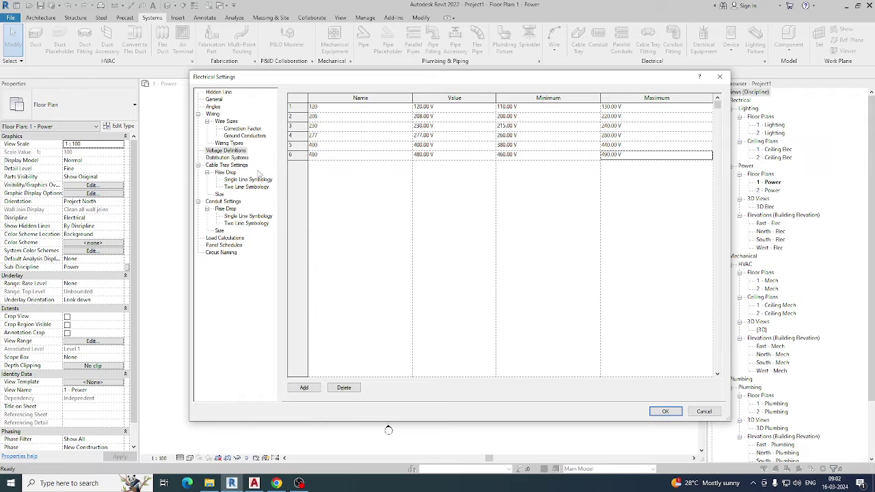
Step: Add a distribution system named 120/240, keeping the phase Single and setting it to 3 wires
{"action": "left_click", "coordinate": [233, 160]}
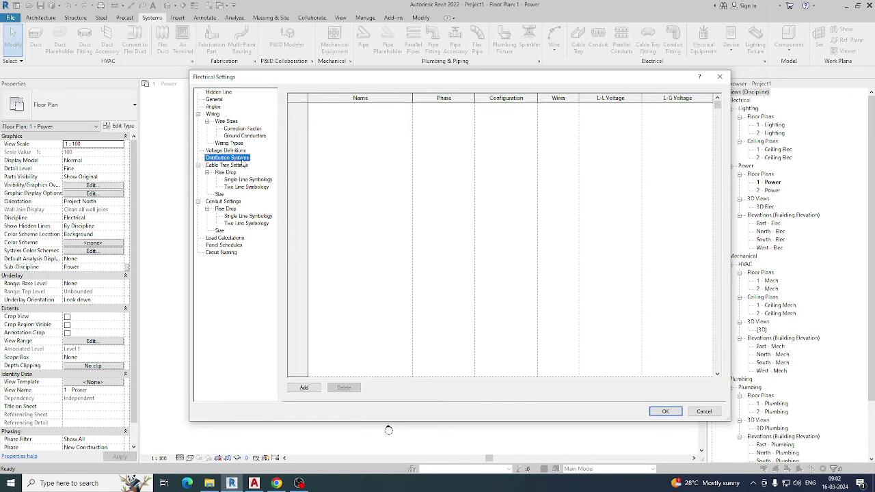
{"action": "left_click", "coordinate": [305, 387]}
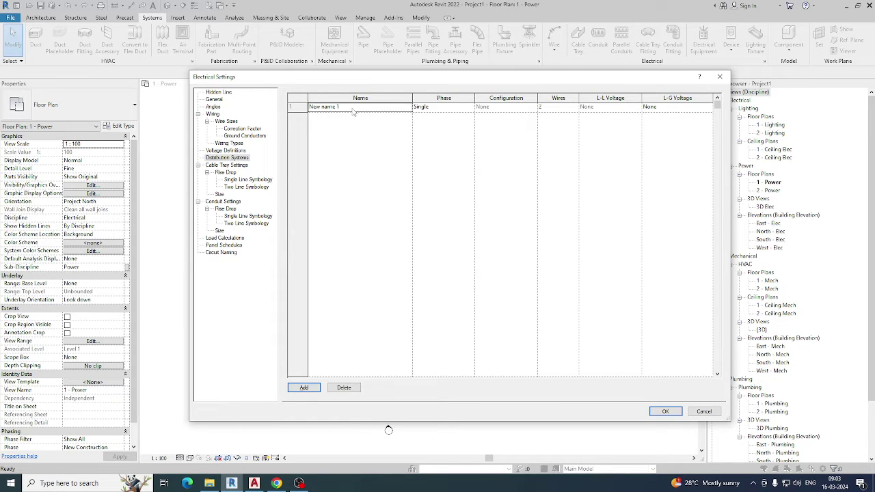
{"action": "double_click", "coordinate": [352, 107]}
{"action": "type", "text": "120/240"}
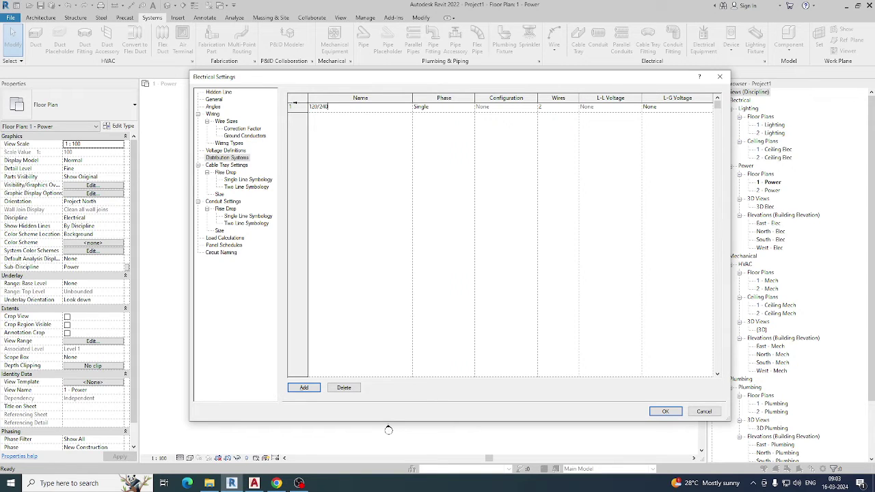
{"action": "left_click", "coordinate": [361, 182]}
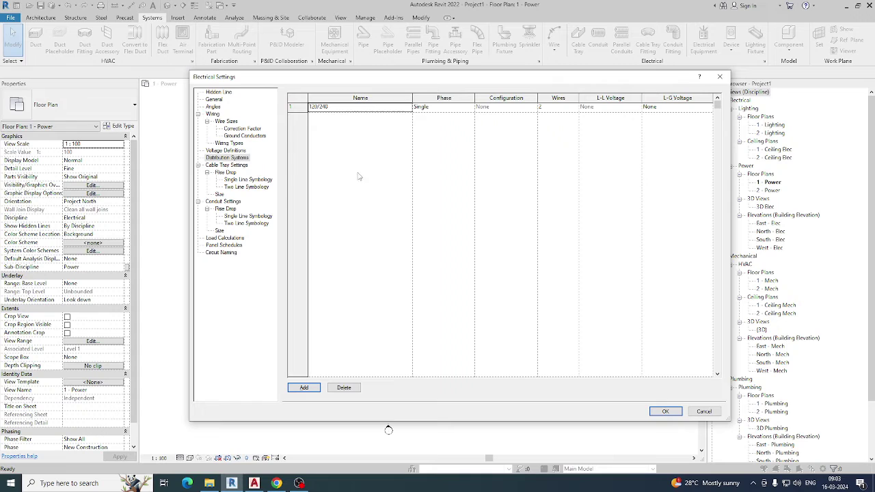
{"action": "left_click", "coordinate": [455, 108]}
{"action": "left_click", "coordinate": [470, 107]}
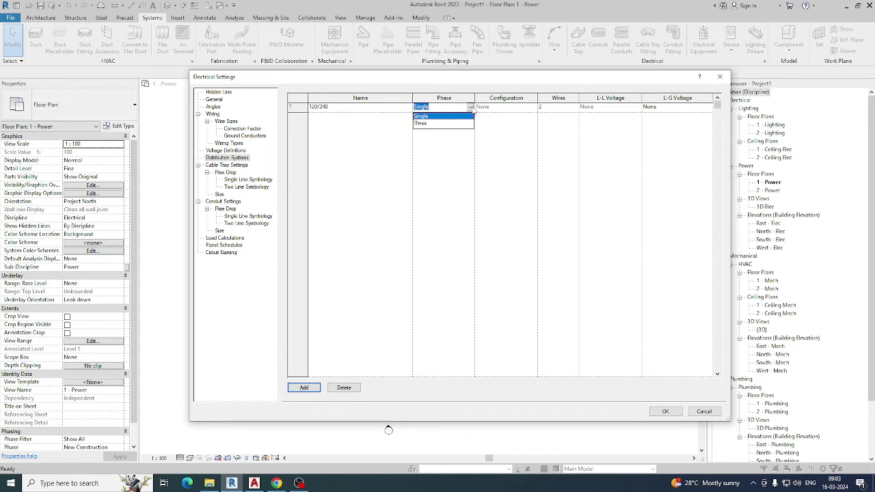
{"action": "left_click", "coordinate": [471, 108]}
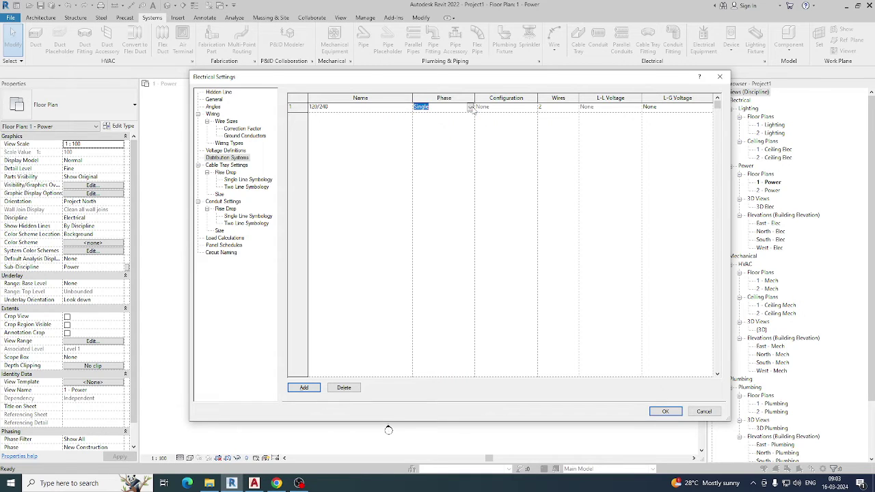
{"action": "left_click", "coordinate": [564, 108]}
{"action": "left_click", "coordinate": [575, 108]}
{"action": "left_click", "coordinate": [577, 123]}
{"action": "left_click", "coordinate": [612, 110]}
{"action": "left_click", "coordinate": [637, 108]}
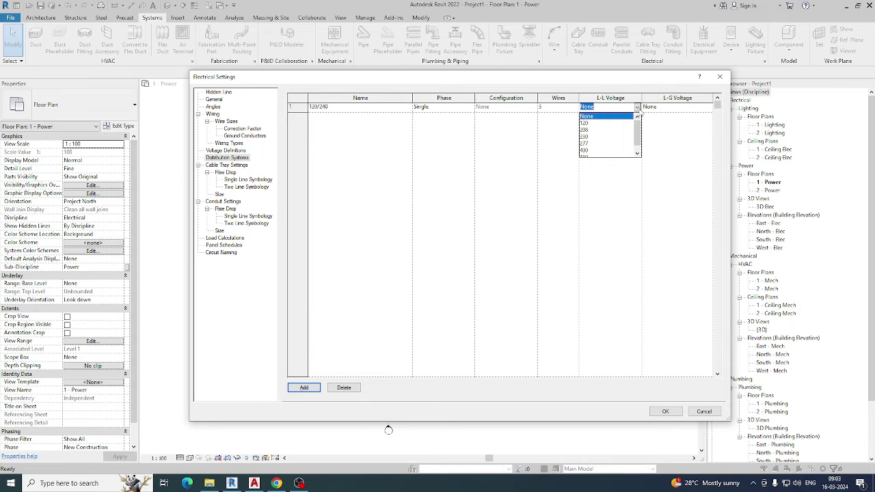
{"action": "scroll", "coordinate": [629, 135], "scroll_direction": "down", "scroll_amount": 1}
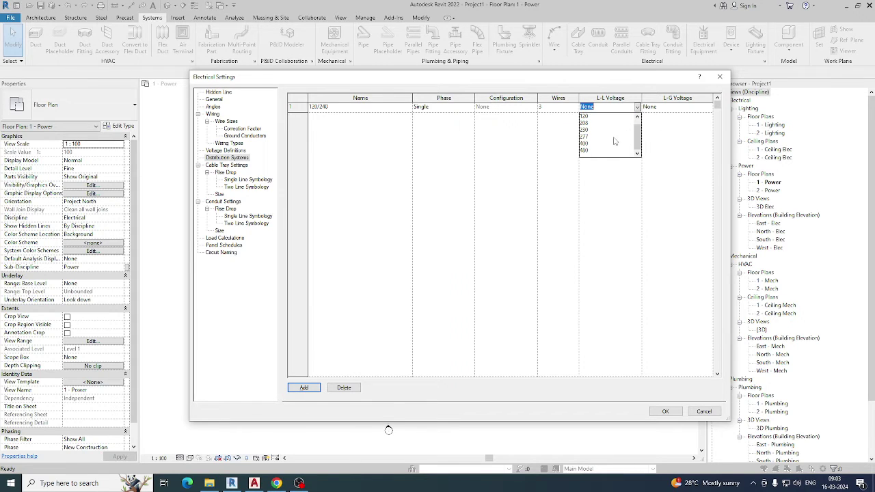
{"action": "scroll", "coordinate": [596, 140], "scroll_direction": "up", "scroll_amount": 1}
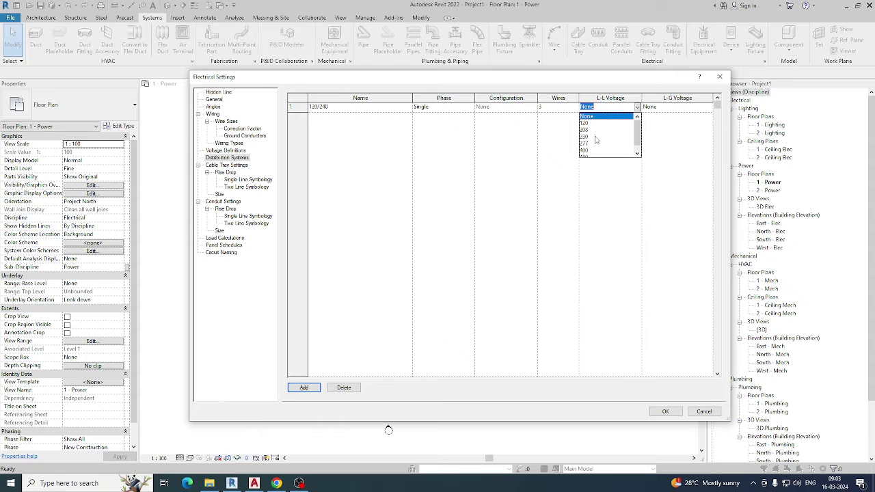
{"action": "scroll", "coordinate": [608, 143], "scroll_direction": "down", "scroll_amount": 1}
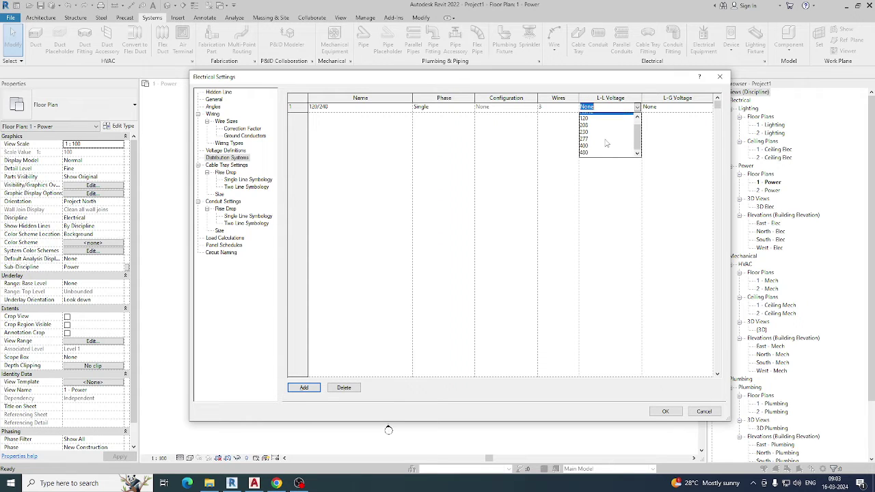
{"action": "left_click", "coordinate": [535, 158]}
Step: Add a voltage definition named 240 with a value of 240 V, a minimum of 230 V and a maximum of 260 V
{"action": "left_click", "coordinate": [240, 152]}
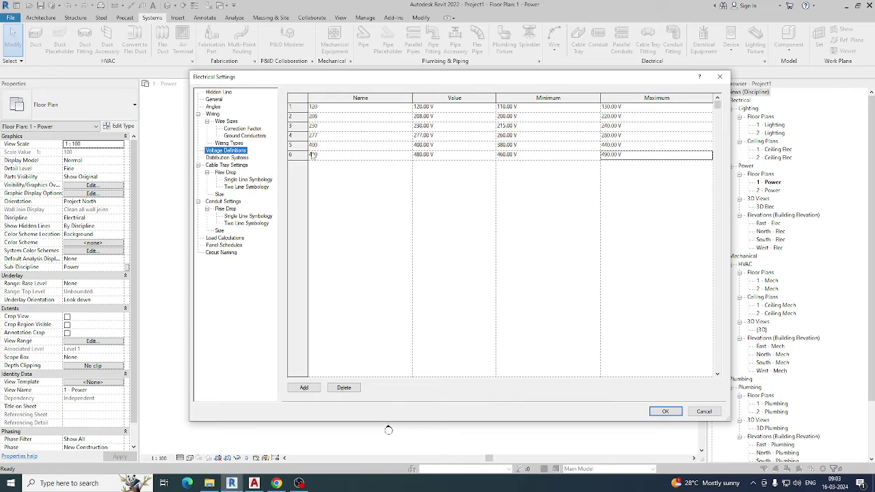
{"action": "left_click", "coordinate": [312, 388]}
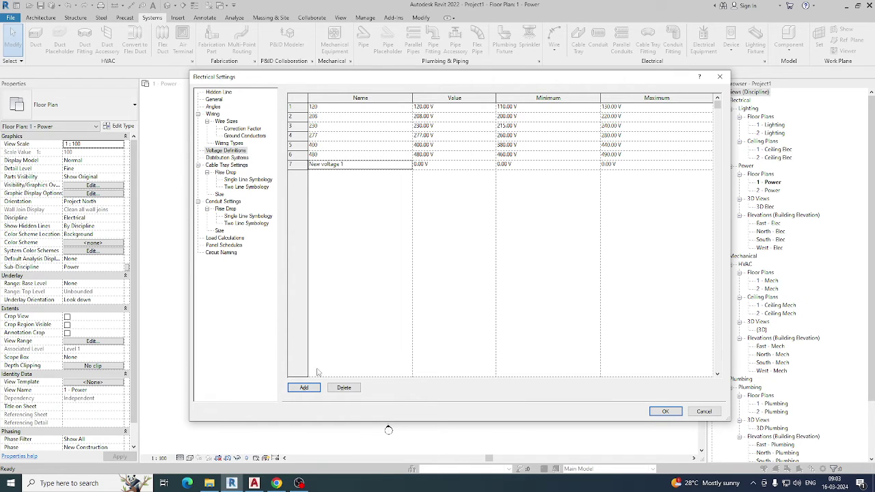
{"action": "left_click", "coordinate": [362, 164]}
{"action": "type", "text": "240"}
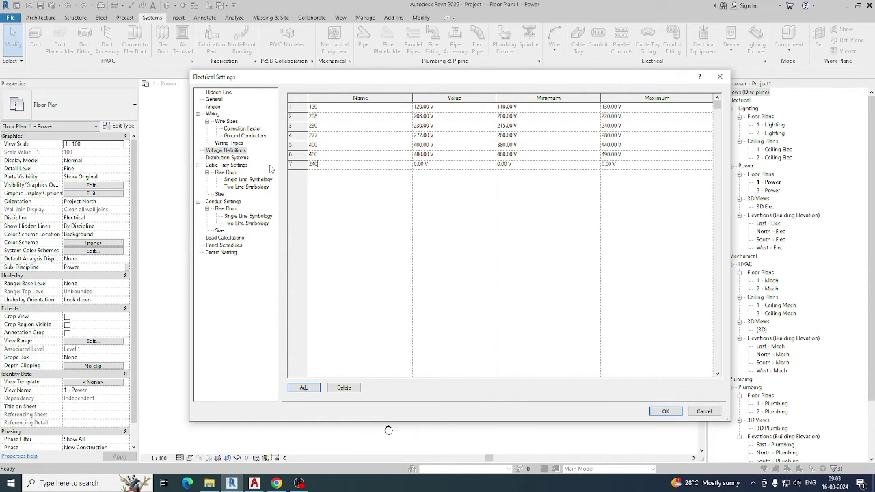
{"action": "left_click", "coordinate": [431, 164]}
{"action": "type", "text": "240"}
{"action": "left_click", "coordinate": [527, 165]}
{"action": "type", "text": "22"}
{"action": "type", "text": "30"}
{"action": "left_click", "coordinate": [640, 165]}
{"action": "type", "text": "2"}
{"action": "key", "text": "Return"}
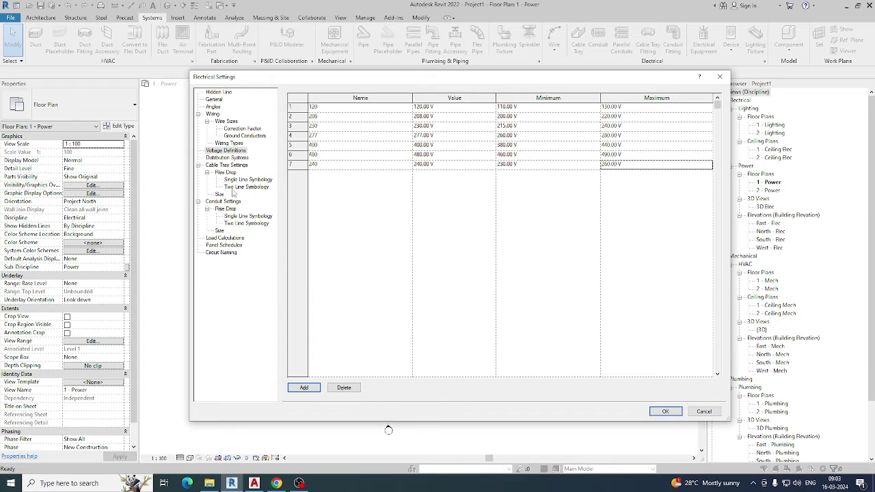
Step: Set the 120/240 distribution system's L-L voltage to 240 and its L-G voltage to 120
{"action": "left_click", "coordinate": [227, 158]}
{"action": "left_click", "coordinate": [676, 108]}
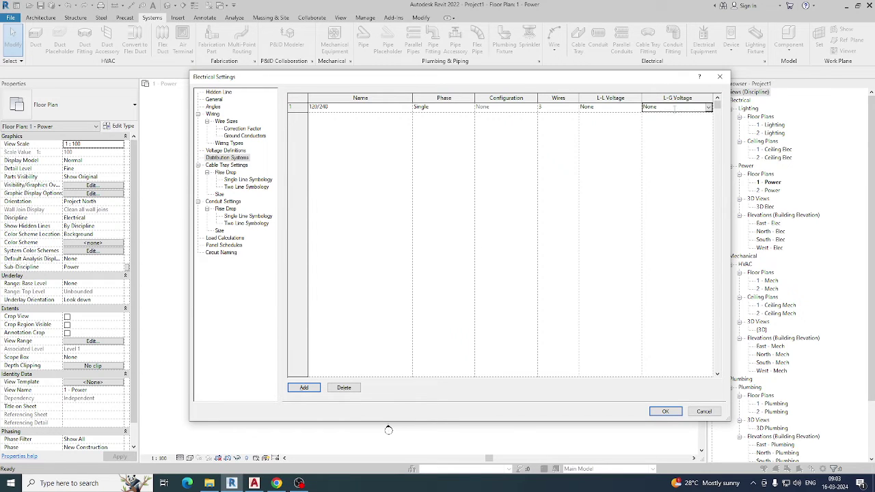
{"action": "left_click", "coordinate": [613, 108]}
{"action": "left_click", "coordinate": [637, 108]}
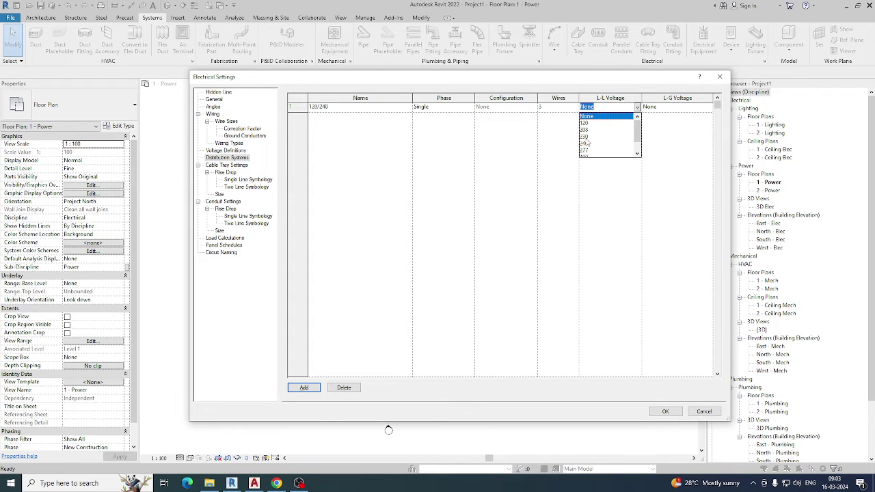
{"action": "left_click", "coordinate": [586, 143]}
{"action": "left_click", "coordinate": [680, 108]}
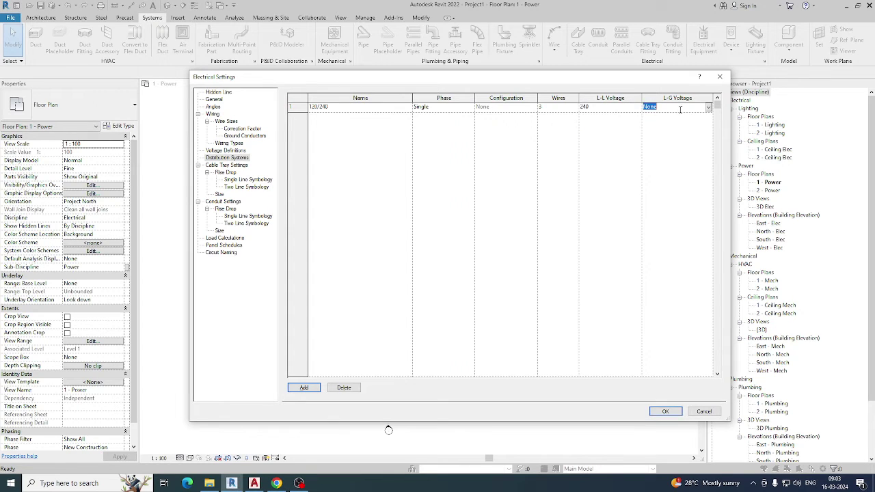
{"action": "left_click", "coordinate": [709, 107]}
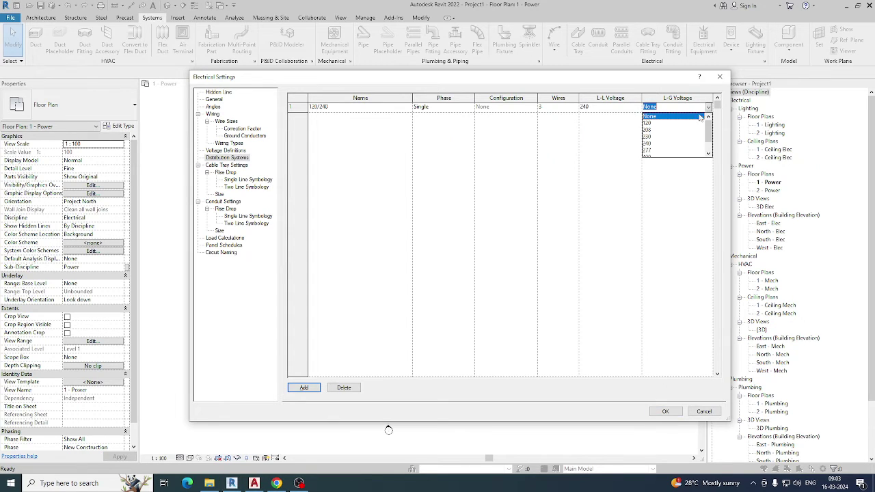
{"action": "left_click", "coordinate": [650, 124]}
Step: Add a distribution system named 480/277 with Three phase and 4 wires
{"action": "left_click", "coordinate": [307, 388]}
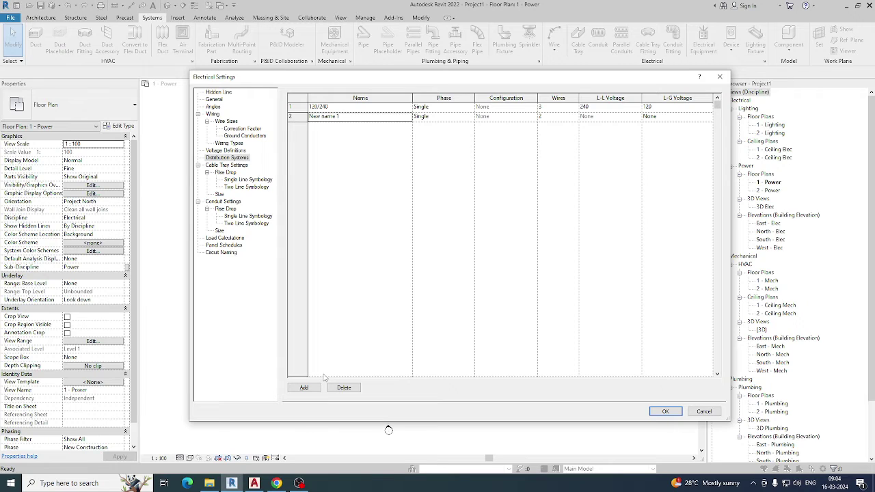
{"action": "left_click", "coordinate": [355, 118]}
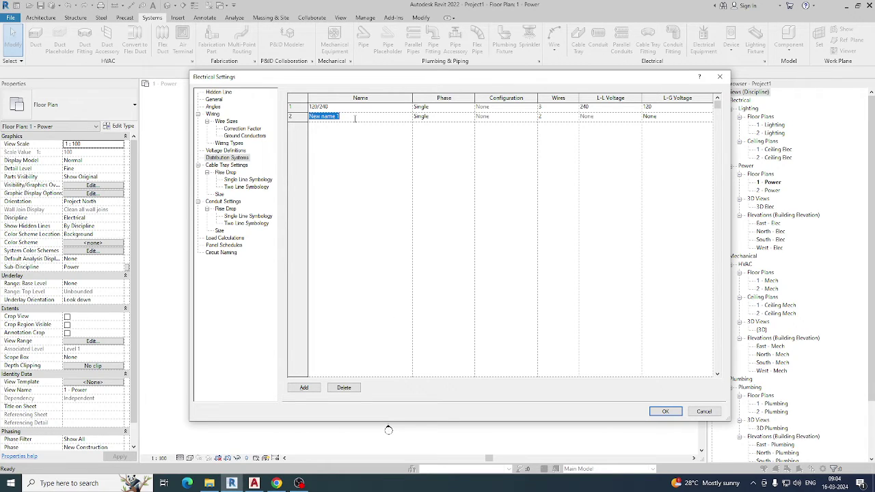
{"action": "type", "text": "480/277"}
{"action": "left_click", "coordinate": [439, 121]}
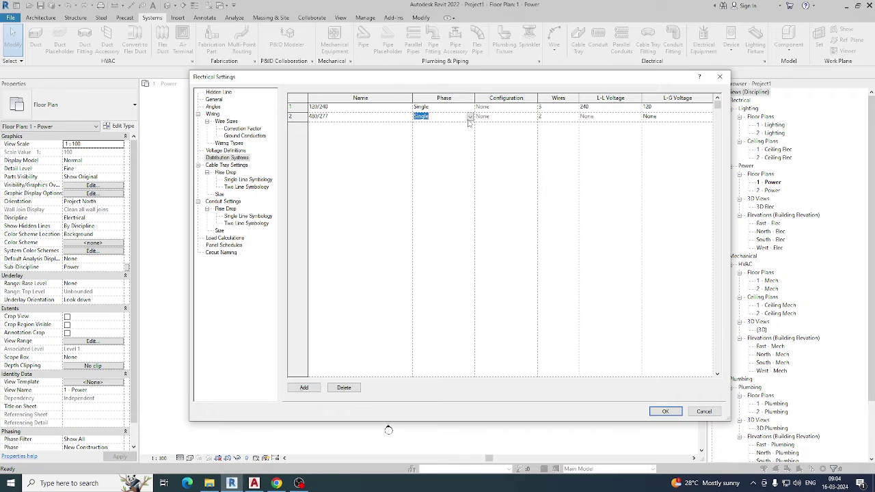
{"action": "left_click", "coordinate": [471, 118]}
{"action": "left_click", "coordinate": [436, 133]}
{"action": "left_click", "coordinate": [565, 117]}
{"action": "left_click", "coordinate": [575, 117]}
{"action": "left_click", "coordinate": [557, 133]}
Step: Set the 480/277 distribution system's L-L voltage to 480 and its L-G voltage to 277
{"action": "left_click", "coordinate": [608, 117]}
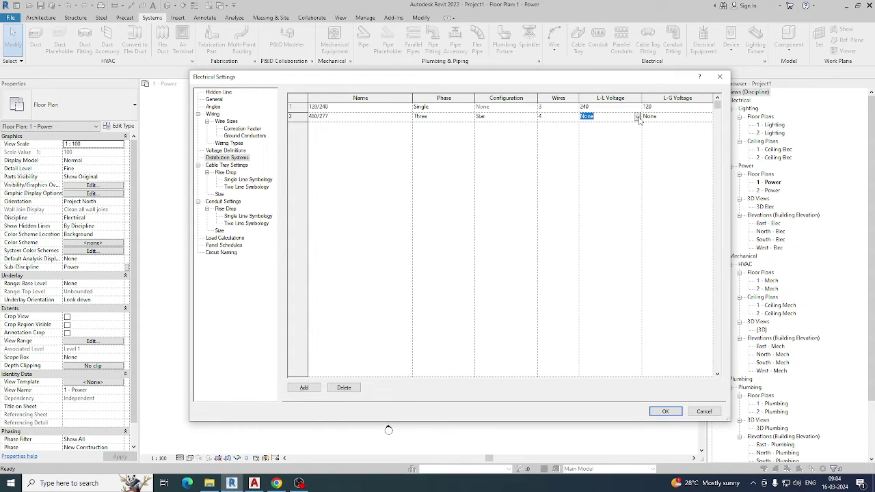
{"action": "left_click", "coordinate": [638, 117]}
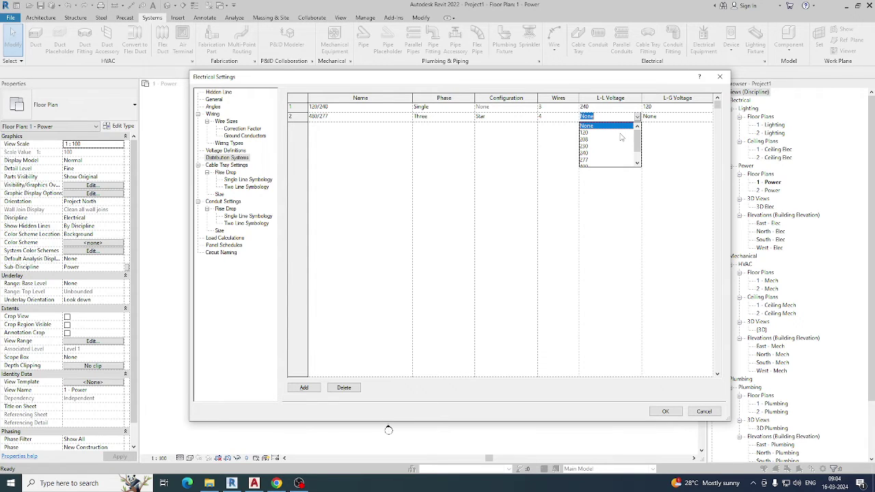
{"action": "scroll", "coordinate": [620, 137], "scroll_direction": "down", "scroll_amount": 1}
{"action": "left_click", "coordinate": [590, 161]}
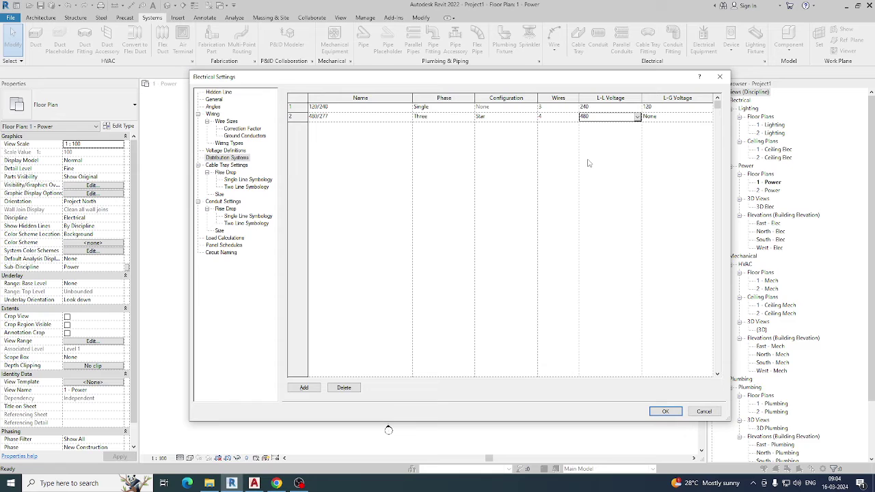
{"action": "left_click", "coordinate": [709, 119]}
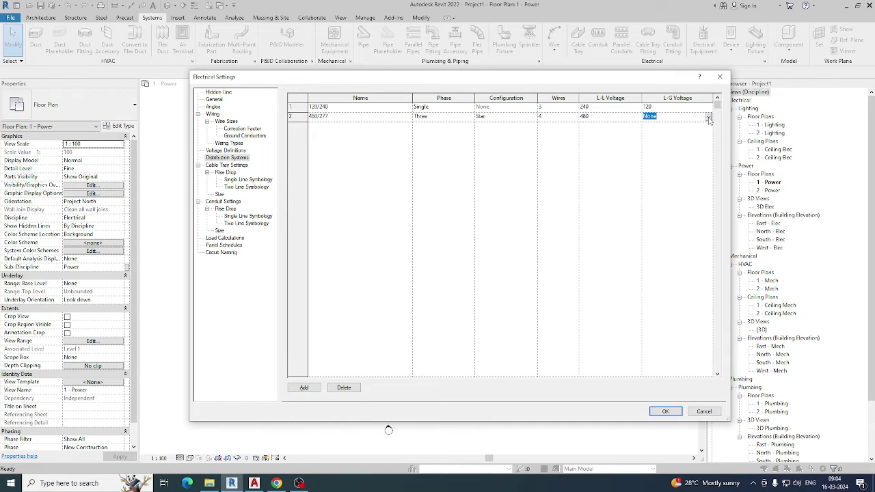
{"action": "left_click", "coordinate": [709, 118]}
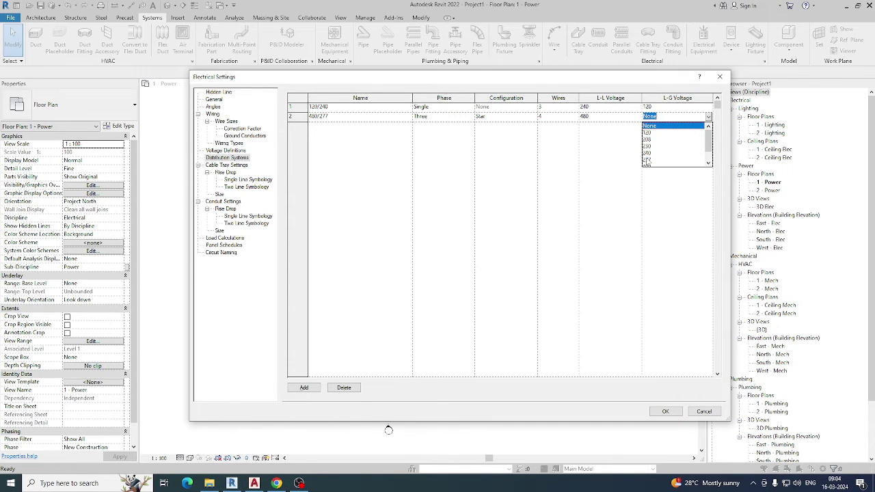
{"action": "left_click", "coordinate": [648, 162]}
Step: Add a distribution system named 400/230 with Three phase, Star configuration and 4 wires
{"action": "left_click", "coordinate": [305, 388]}
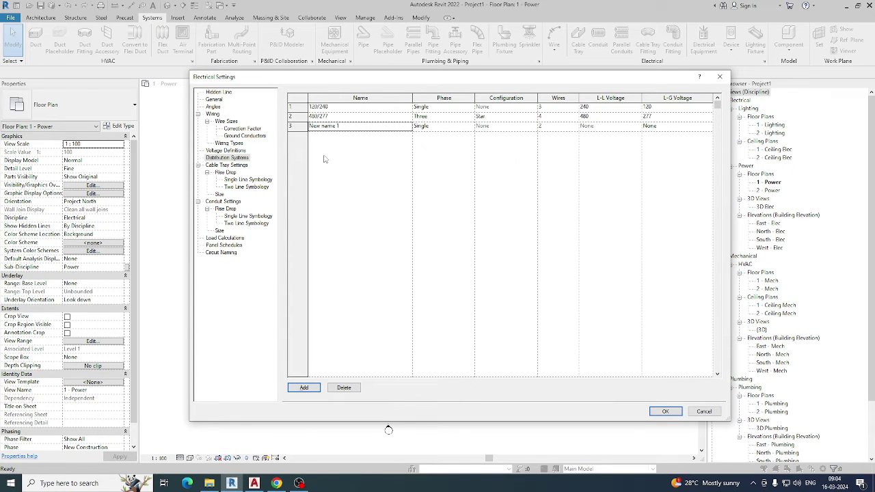
{"action": "left_click", "coordinate": [361, 126]}
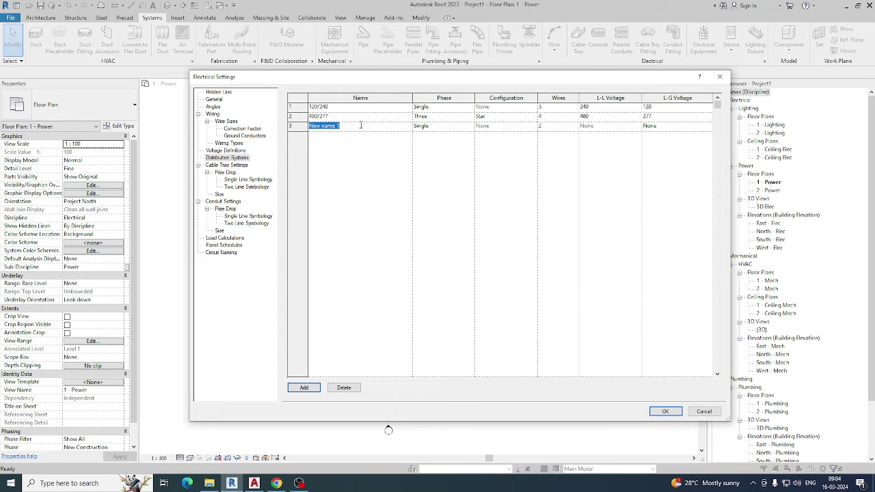
{"action": "type", "text": "400/230"}
{"action": "left_click", "coordinate": [448, 128]}
{"action": "left_click", "coordinate": [470, 126]}
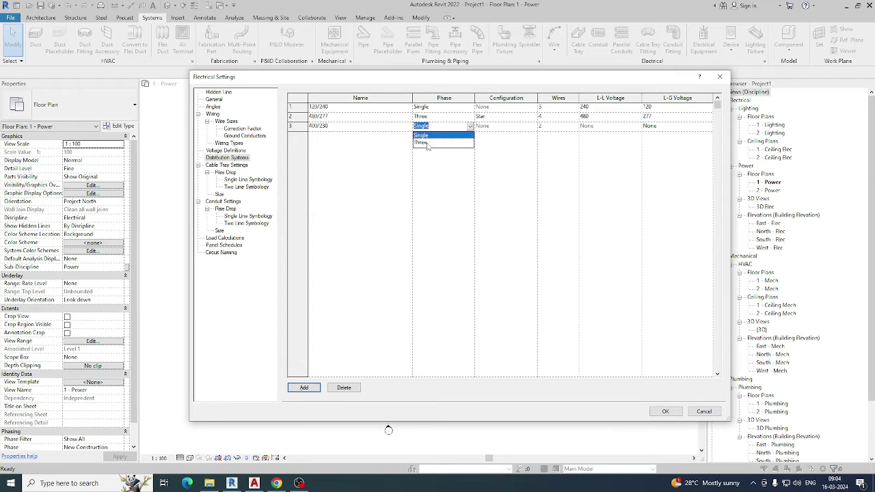
{"action": "left_click", "coordinate": [421, 143]}
{"action": "left_click", "coordinate": [510, 128]}
{"action": "left_click", "coordinate": [552, 127]}
{"action": "left_click", "coordinate": [574, 127]}
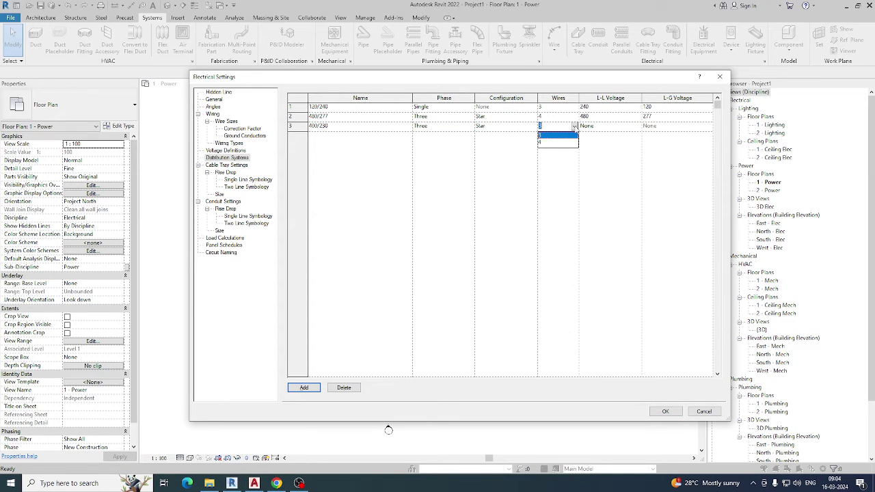
{"action": "left_click", "coordinate": [547, 142]}
Step: Set the 400/230 distribution system's L-L voltage to 400 and its L-G voltage to 230
{"action": "left_click", "coordinate": [595, 127]}
{"action": "left_click", "coordinate": [638, 126]}
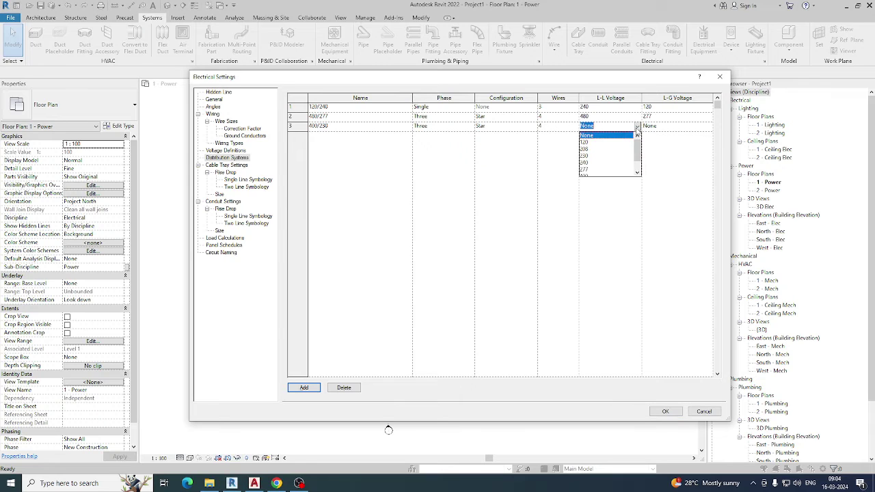
{"action": "scroll", "coordinate": [588, 164], "scroll_direction": "down", "scroll_amount": 1}
{"action": "left_click", "coordinate": [587, 168]}
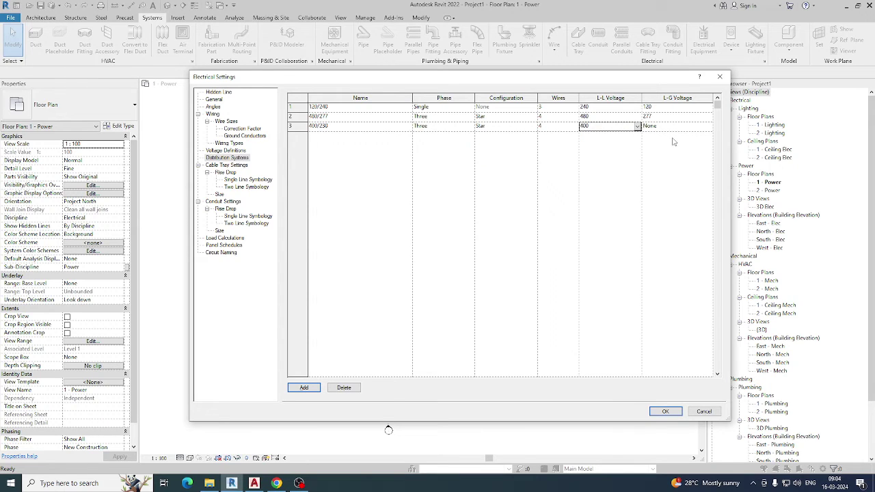
{"action": "left_click", "coordinate": [677, 127]}
{"action": "left_click", "coordinate": [708, 127]}
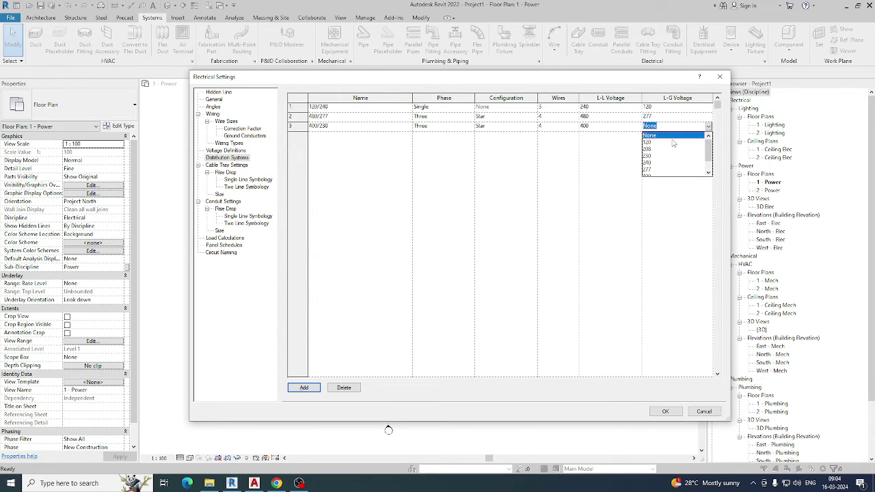
{"action": "left_click", "coordinate": [649, 156]}
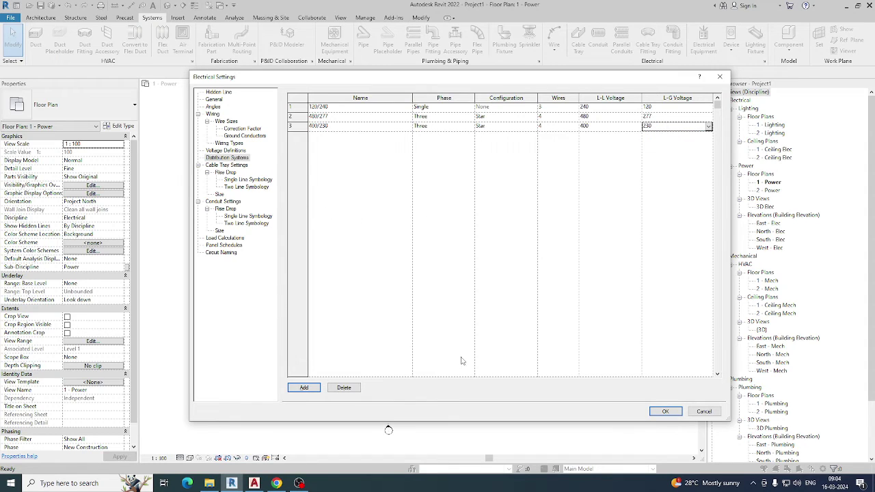
Step: Set the cable tray fitting annotation size to 3 and check the cable tray size separator and suffix
{"action": "left_click", "coordinate": [227, 166]}
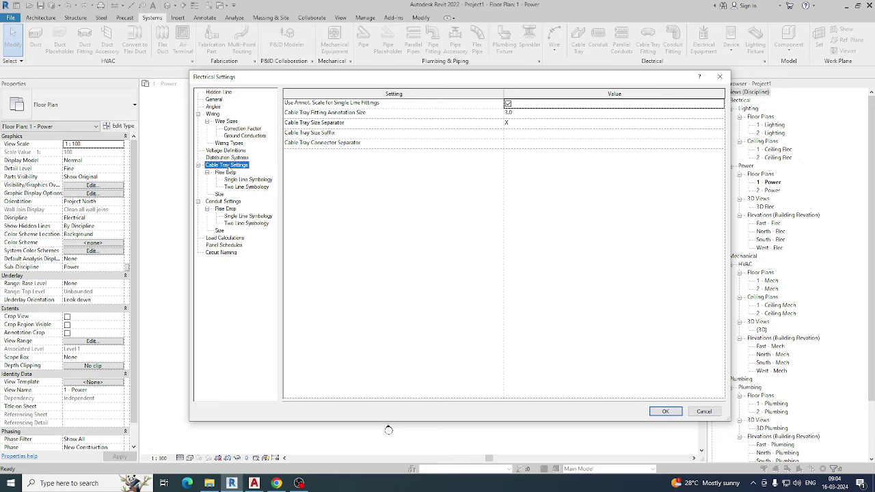
{"action": "left_click", "coordinate": [514, 113]}
{"action": "left_click", "coordinate": [523, 114]}
{"action": "type", "text": "3"}
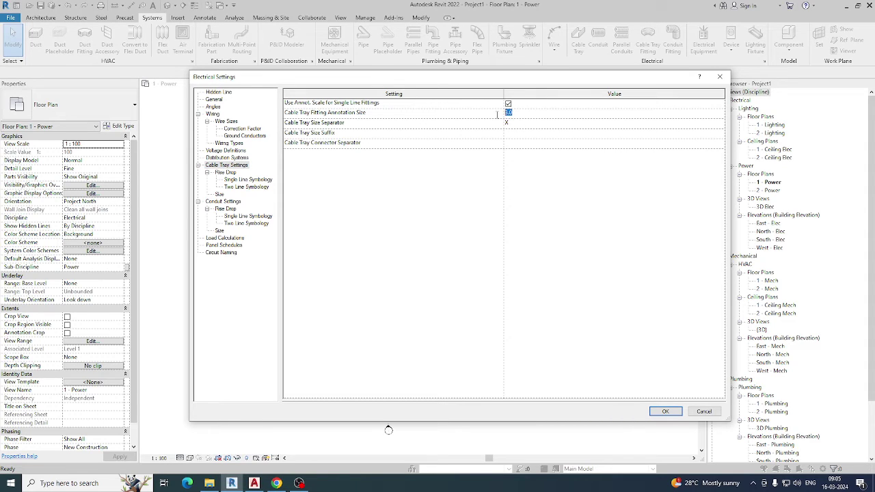
{"action": "left_click", "coordinate": [527, 125]}
{"action": "left_click", "coordinate": [519, 133]}
Step: Browse the rise symbols available in the cable tray two line symbology and choose Cross
{"action": "left_click", "coordinate": [238, 180]}
{"action": "left_click", "coordinate": [243, 188]}
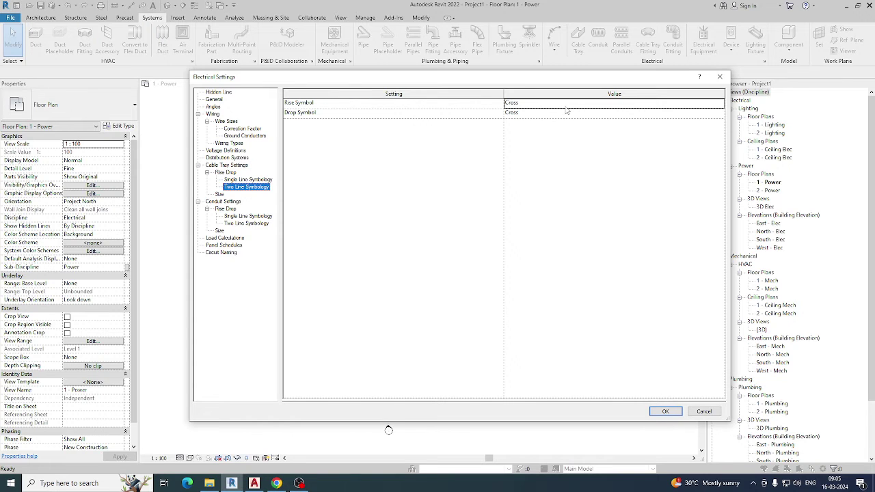
{"action": "left_click", "coordinate": [673, 104]}
{"action": "left_click", "coordinate": [721, 103]}
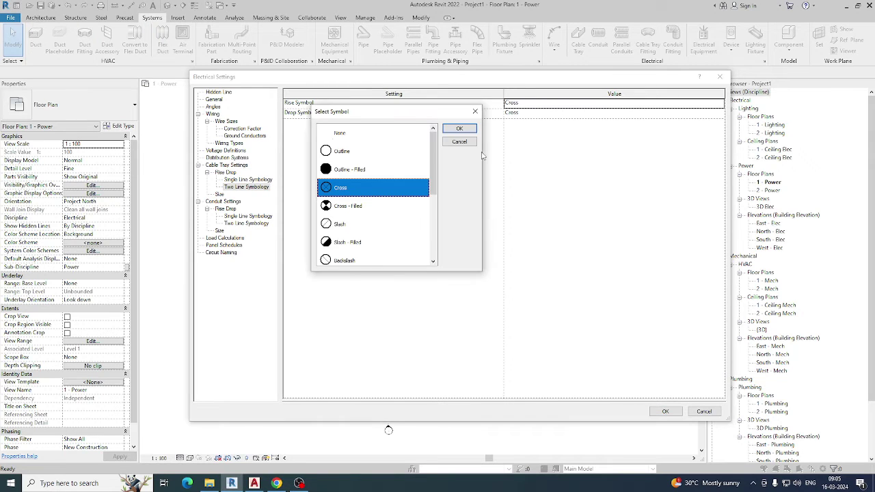
{"action": "scroll", "coordinate": [345, 183], "scroll_direction": "down", "scroll_amount": 3}
{"action": "scroll", "coordinate": [345, 183], "scroll_direction": "up", "scroll_amount": 3}
{"action": "left_click", "coordinate": [344, 186]}
{"action": "left_click", "coordinate": [470, 132]}
Step: Set the cable tray two line drop symbol and rise symbol to Cross - No Outline
{"action": "left_click", "coordinate": [477, 114]}
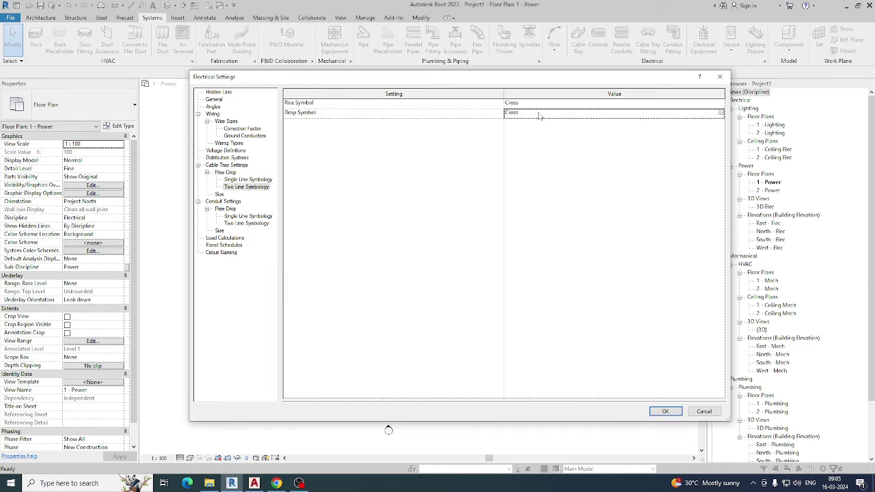
{"action": "left_click", "coordinate": [721, 113]}
{"action": "scroll", "coordinate": [350, 193], "scroll_direction": "down", "scroll_amount": 3}
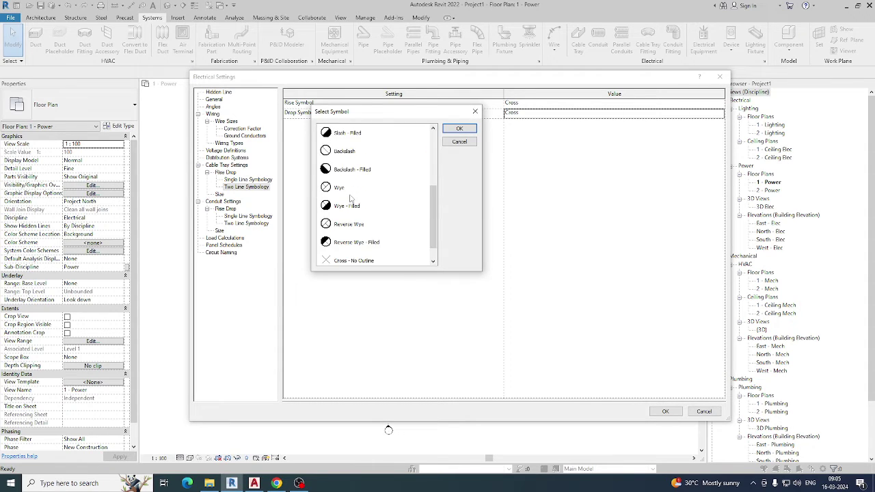
{"action": "left_click", "coordinate": [353, 244]}
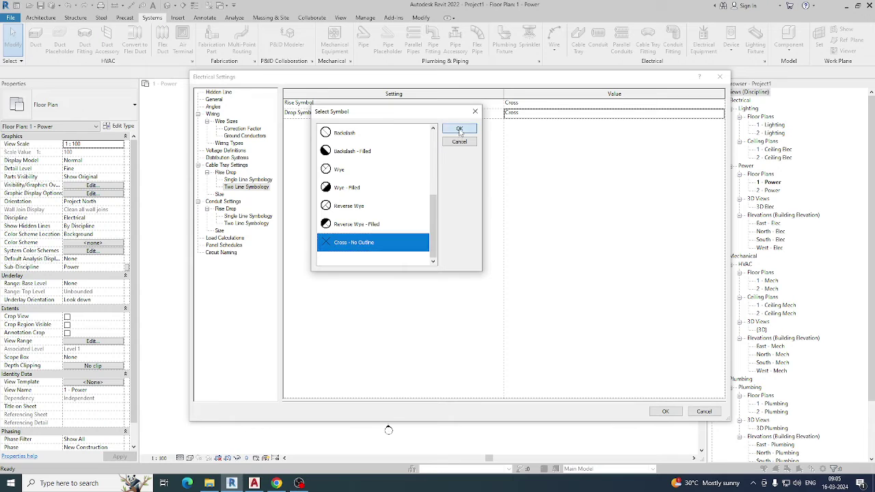
{"action": "left_click", "coordinate": [460, 129]}
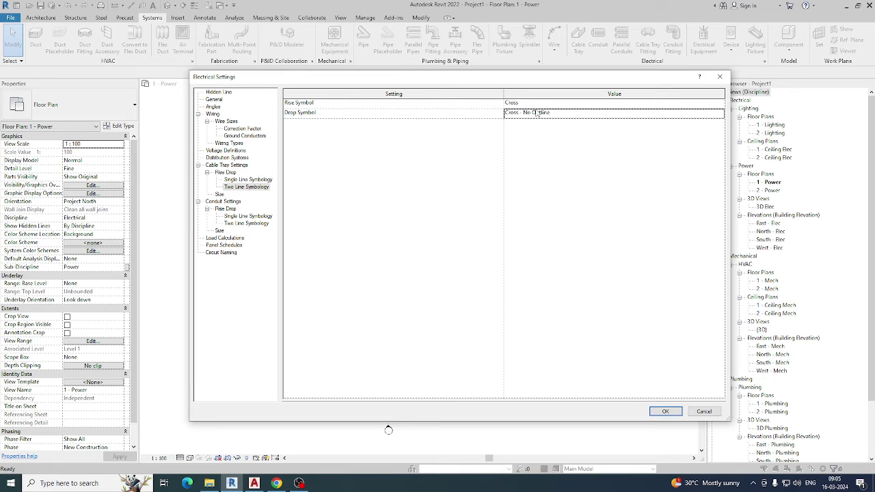
{"action": "left_click", "coordinate": [722, 102]}
{"action": "scroll", "coordinate": [369, 198], "scroll_direction": "down", "scroll_amount": 5}
{"action": "left_click", "coordinate": [341, 244]}
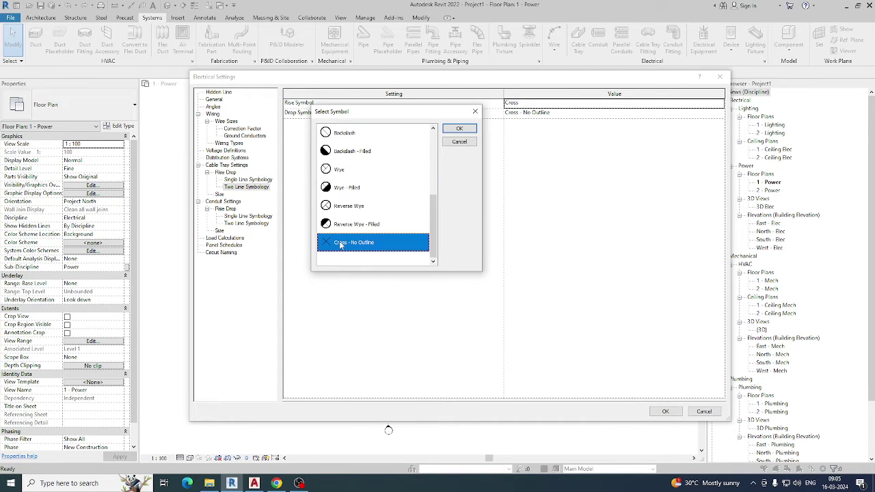
{"action": "left_click", "coordinate": [457, 130]}
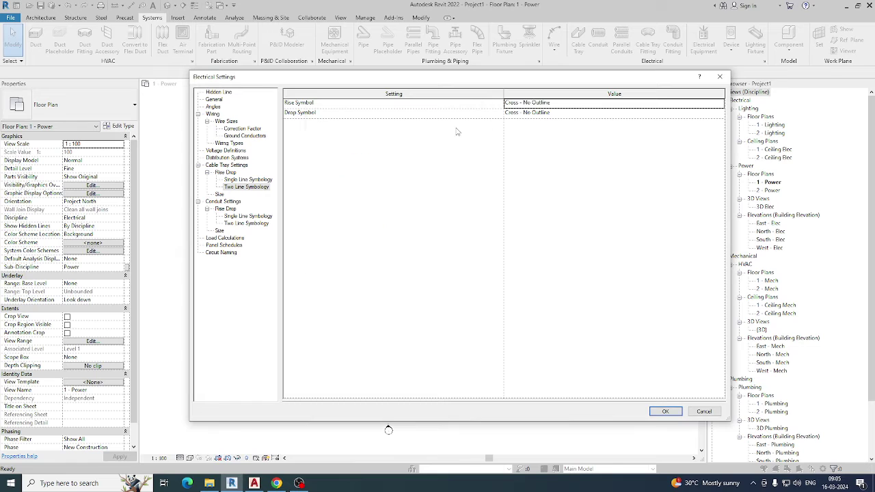
Step: Set the cable tray two line rise symbol and drop symbol back to Cross
{"action": "left_click", "coordinate": [722, 104]}
{"action": "scroll", "coordinate": [342, 164], "scroll_direction": "up", "scroll_amount": 3}
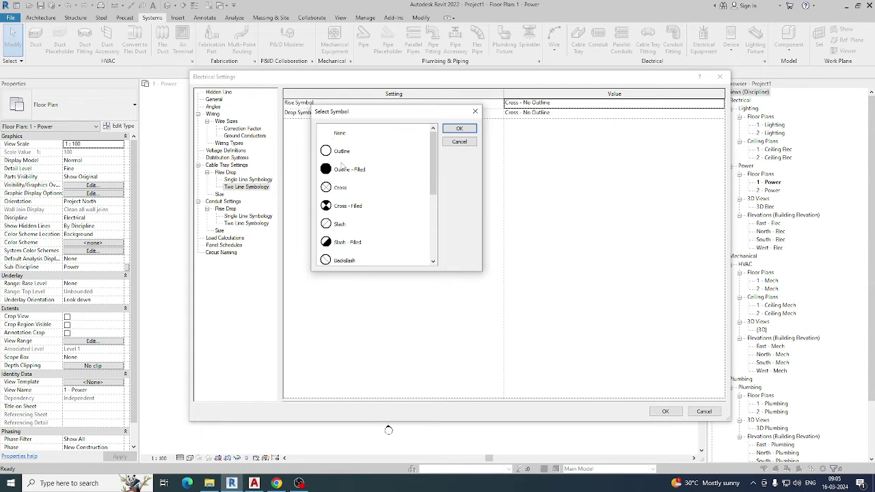
{"action": "left_click", "coordinate": [332, 192]}
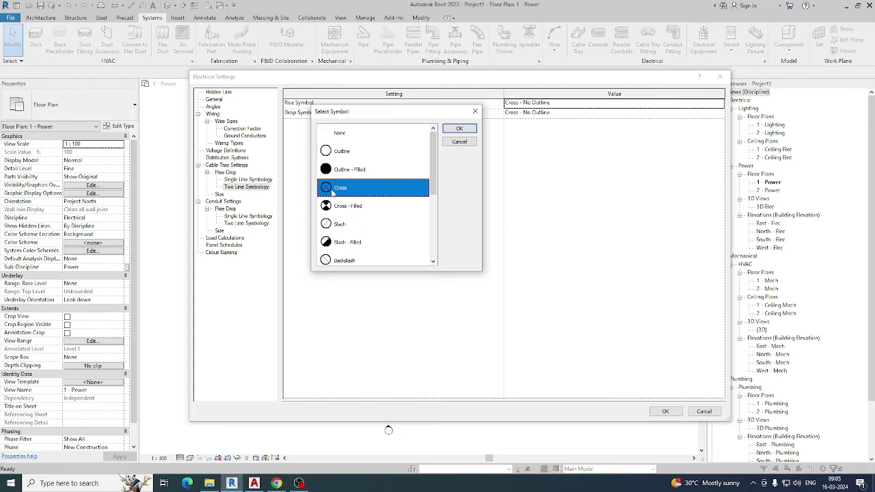
{"action": "left_click", "coordinate": [459, 128]}
{"action": "left_click", "coordinate": [579, 113]}
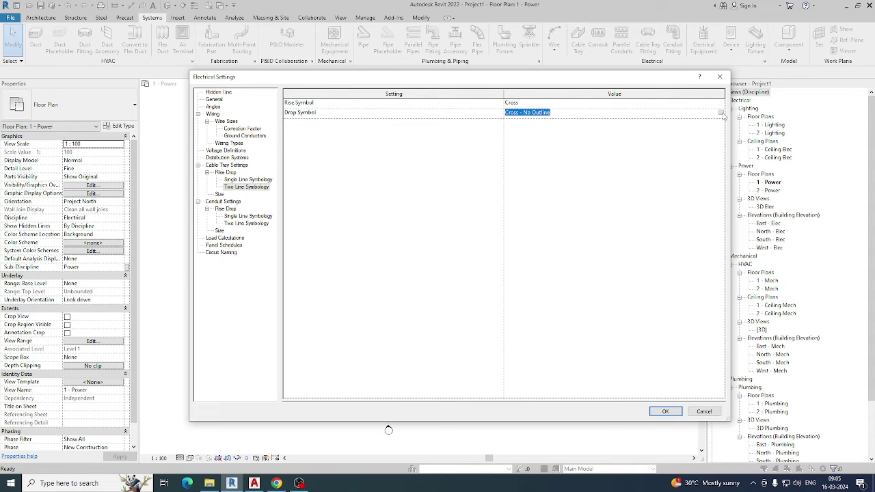
{"action": "left_click", "coordinate": [721, 114]}
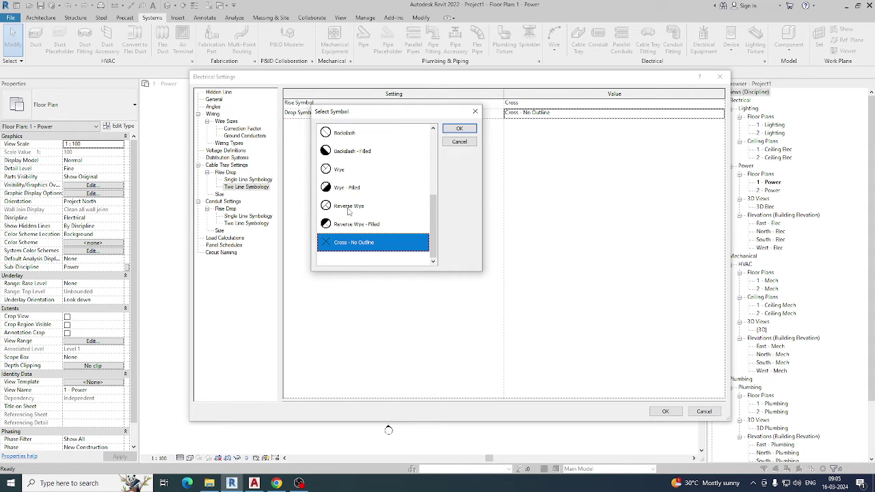
{"action": "scroll", "coordinate": [344, 205], "scroll_direction": "up", "scroll_amount": 2}
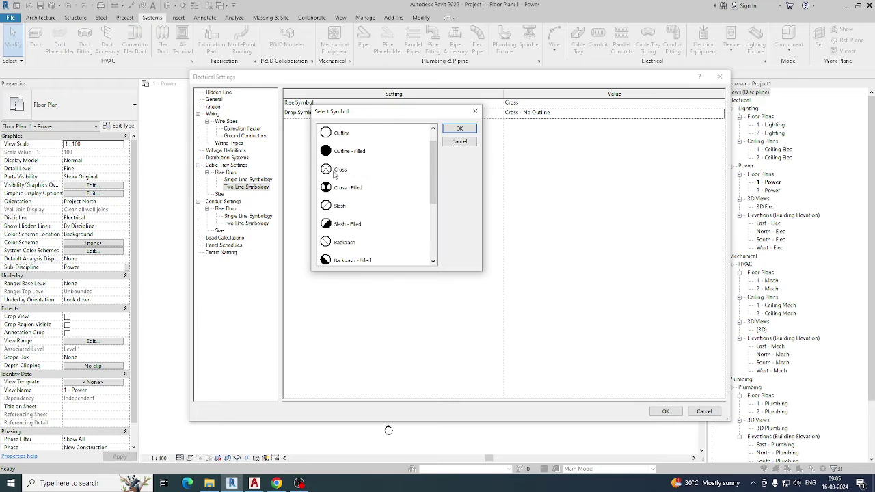
{"action": "left_click", "coordinate": [336, 172]}
{"action": "left_click", "coordinate": [460, 129]}
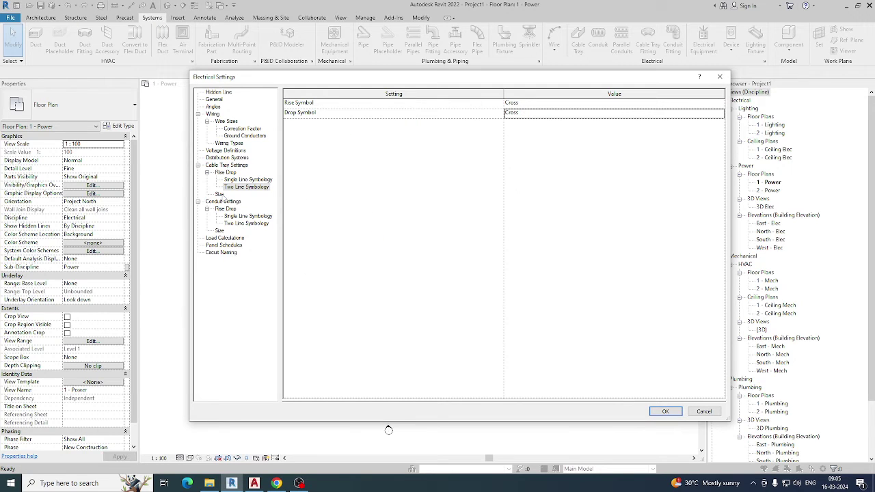
Step: Review the cable tray size list and look at the new size form without adding a size
{"action": "left_click", "coordinate": [220, 194]}
{"action": "left_click", "coordinate": [335, 100]}
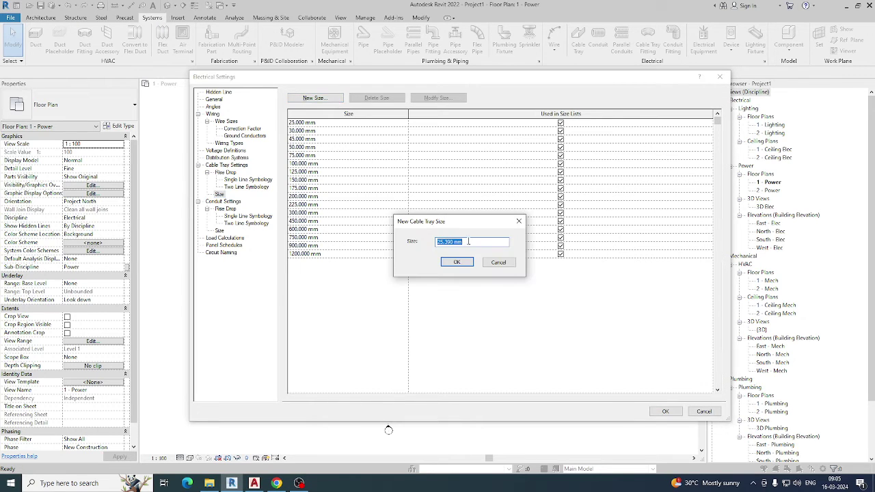
{"action": "left_click", "coordinate": [519, 224]}
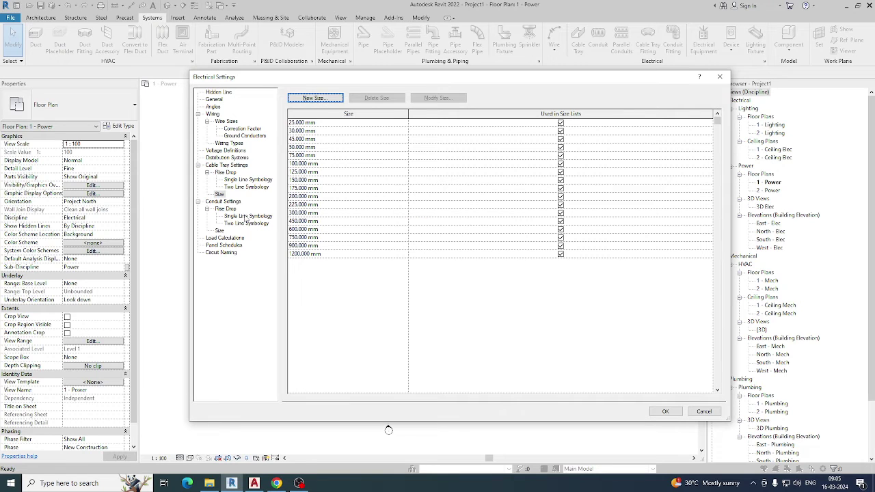
Step: Review the general conduit settings for fitting annotation size, size prefix and size suffix
{"action": "left_click", "coordinate": [236, 202]}
{"action": "left_click", "coordinate": [533, 113]}
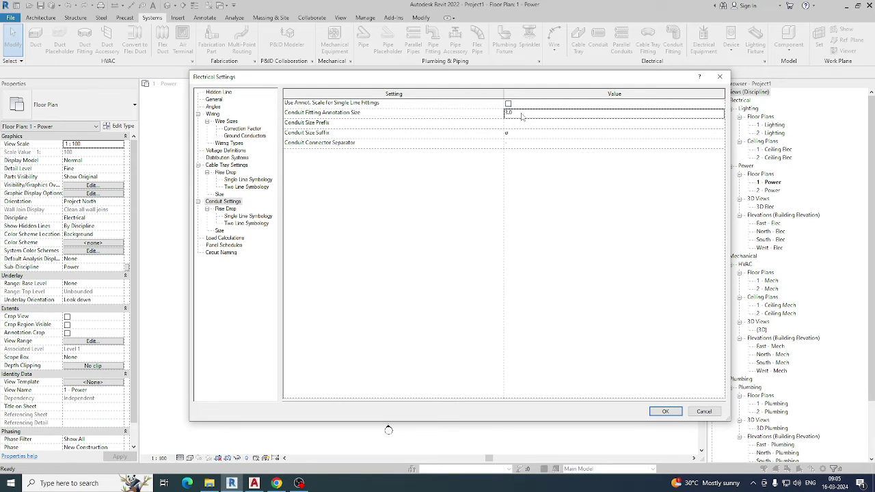
{"action": "left_click", "coordinate": [521, 125]}
{"action": "left_click", "coordinate": [522, 135]}
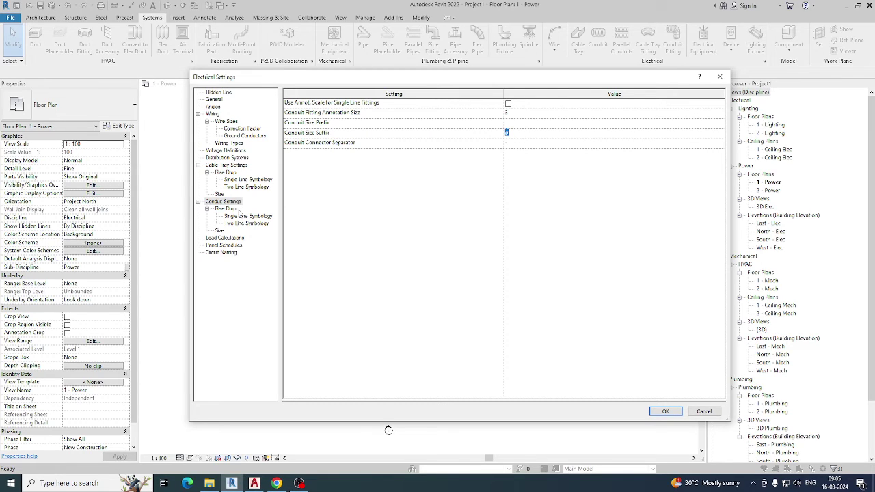
Step: Add a new EMT conduit size using the proposed diameters and bend radius, and accept the electrical settings
{"action": "left_click", "coordinate": [219, 231]}
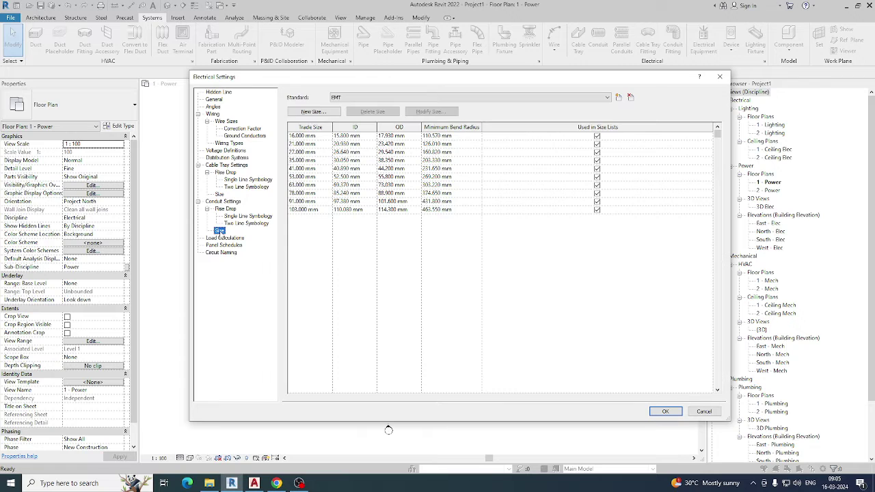
{"action": "left_click", "coordinate": [312, 113]}
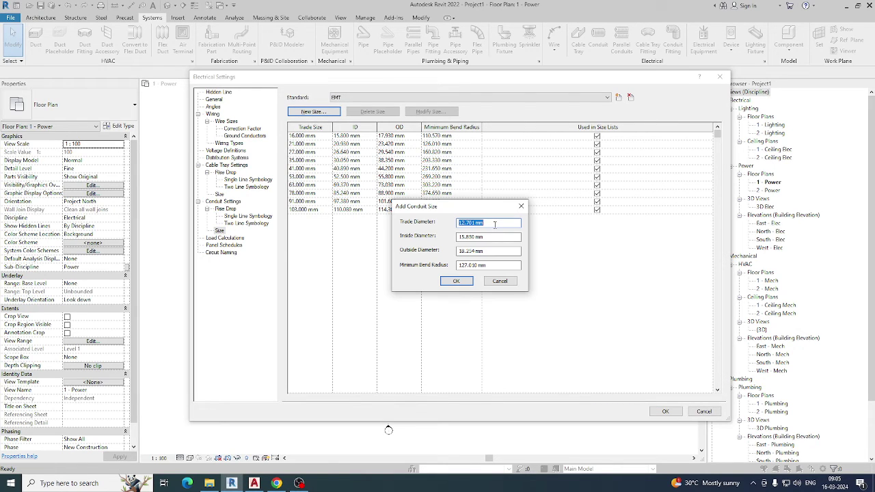
{"action": "left_click", "coordinate": [458, 282]}
{"action": "left_click", "coordinate": [665, 411]}
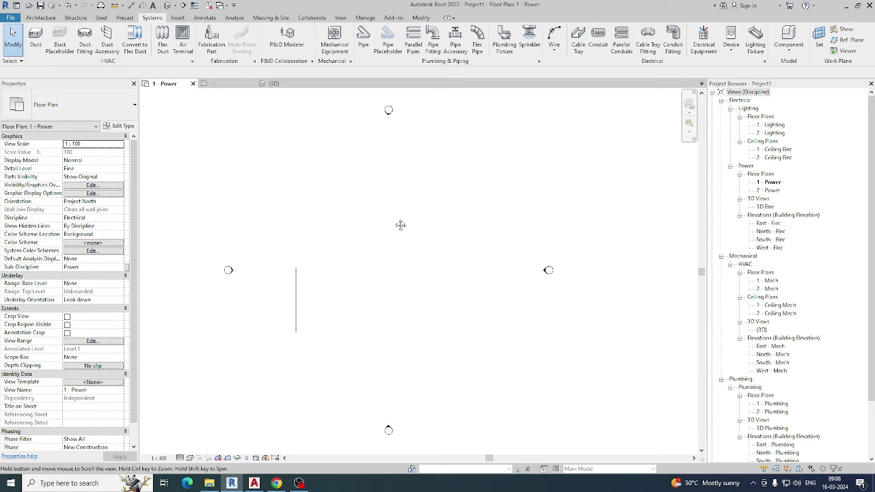
Step: Reopen the electrical settings and review the cable tray settings, distribution systems and voltage definitions before closing them
{"action": "key", "text": "e"}
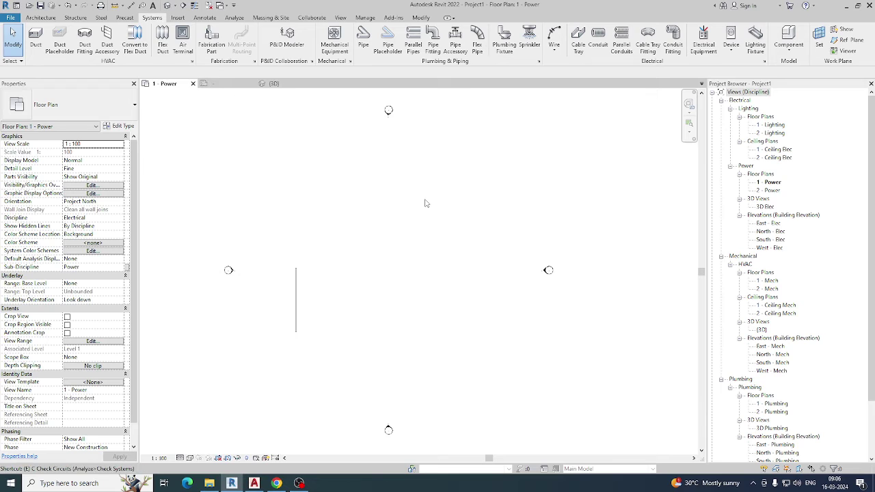
{"action": "key", "text": "s"}
{"action": "left_click", "coordinate": [235, 166]}
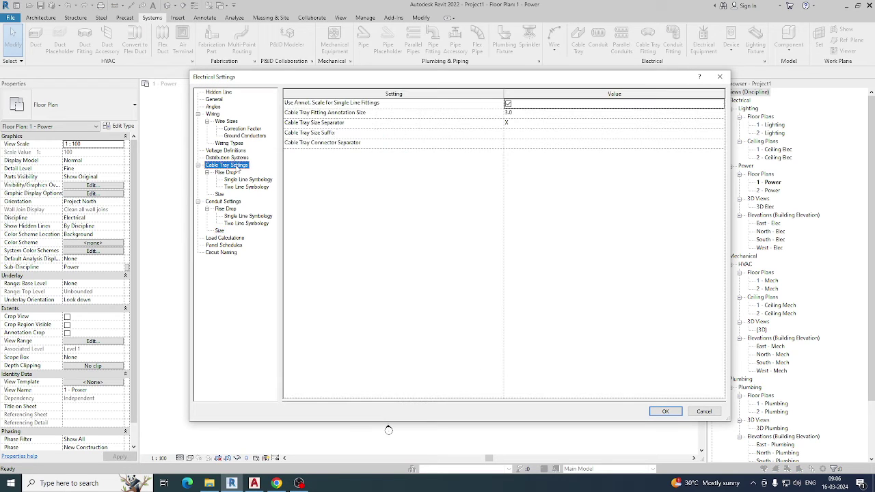
{"action": "left_click", "coordinate": [236, 158]}
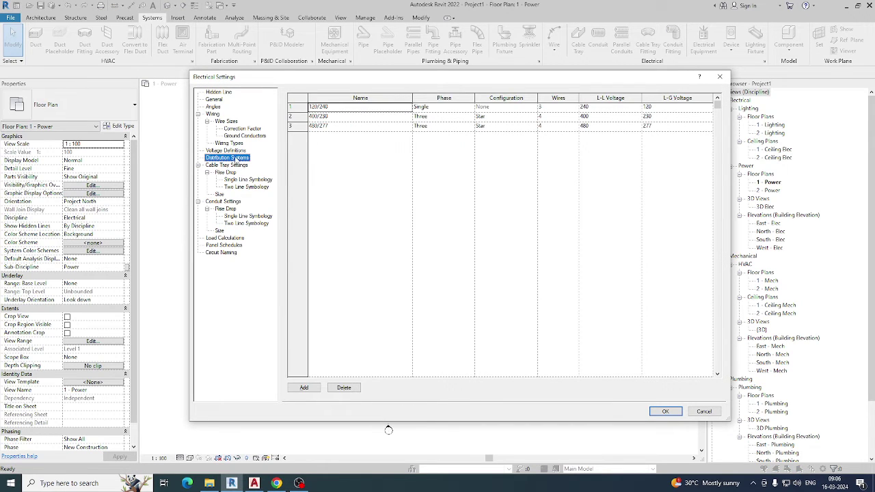
{"action": "left_click", "coordinate": [236, 151]}
{"action": "left_click", "coordinate": [660, 410]}
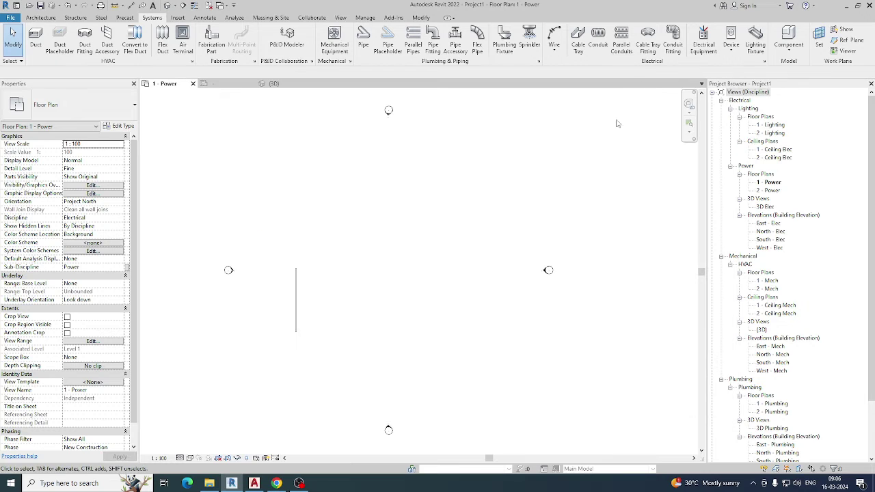
Step: Place an M_Lighting and Appliance Panelboard - 480V MLO, 250 A, on the wall at the wall's midsection
{"action": "left_click", "coordinate": [704, 39]}
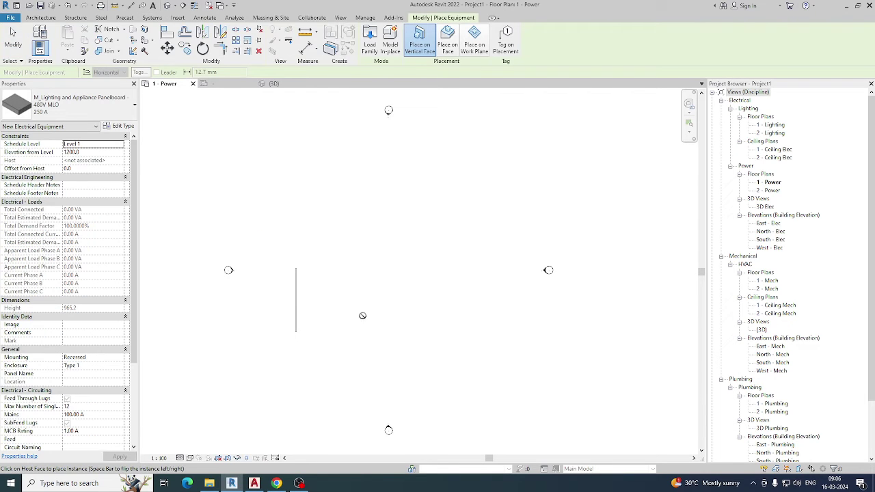
{"action": "left_click", "coordinate": [294, 298]}
{"action": "scroll", "coordinate": [293, 301], "scroll_direction": "up", "scroll_amount": 3}
{"action": "key", "text": "Escape"}
{"action": "key", "text": "Escape"}
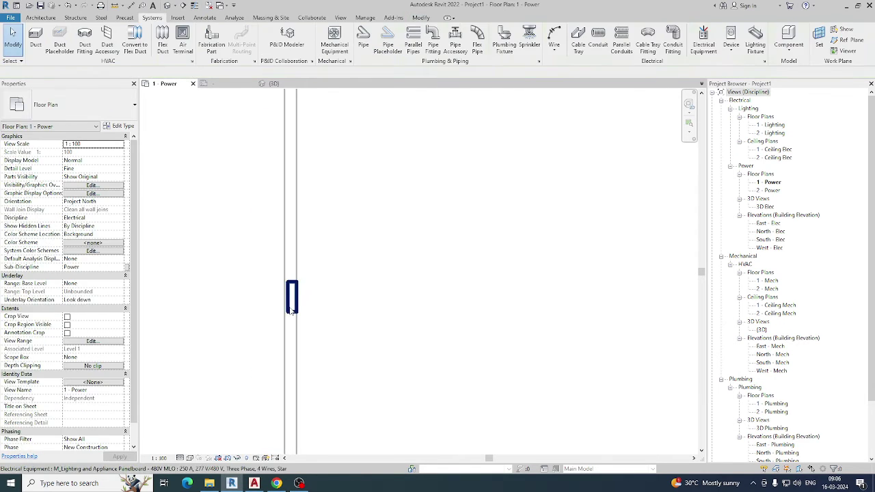
Step: Assign the 480/277 distribution system to the panelboard and change its type to 480V MLO 600 A
{"action": "left_click", "coordinate": [292, 310]}
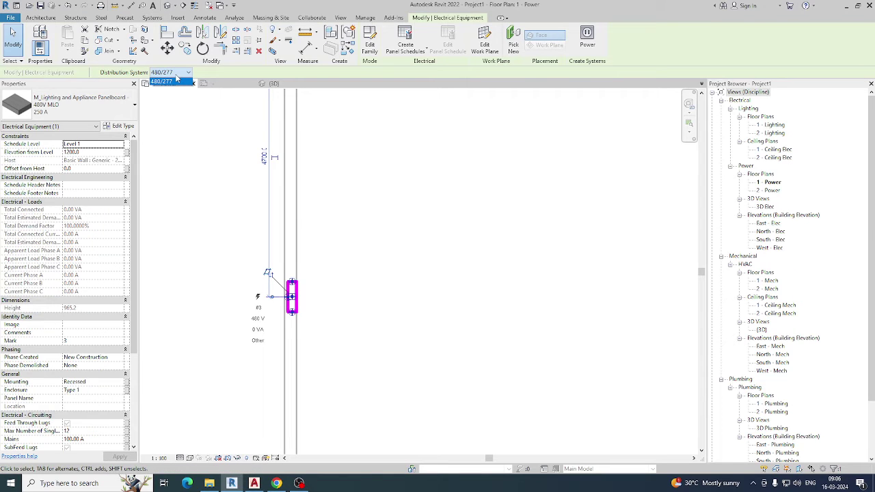
{"action": "left_click", "coordinate": [177, 80]}
{"action": "left_click", "coordinate": [75, 105]}
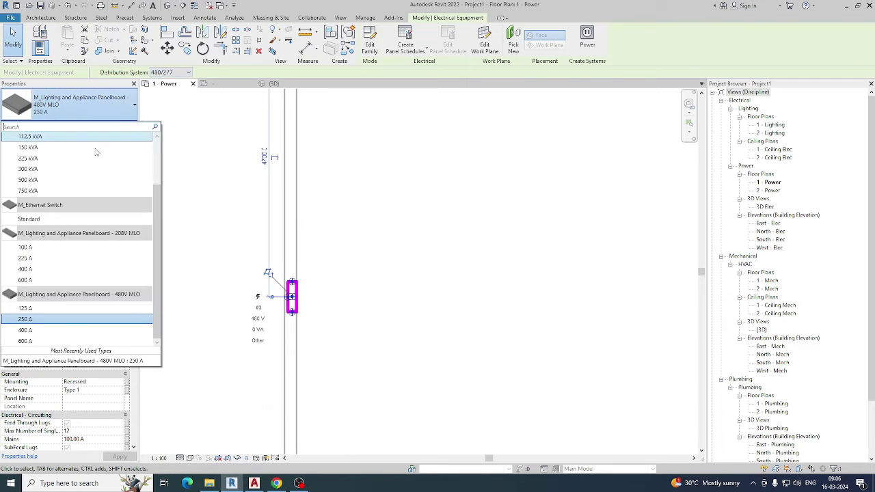
{"action": "left_click", "coordinate": [29, 340]}
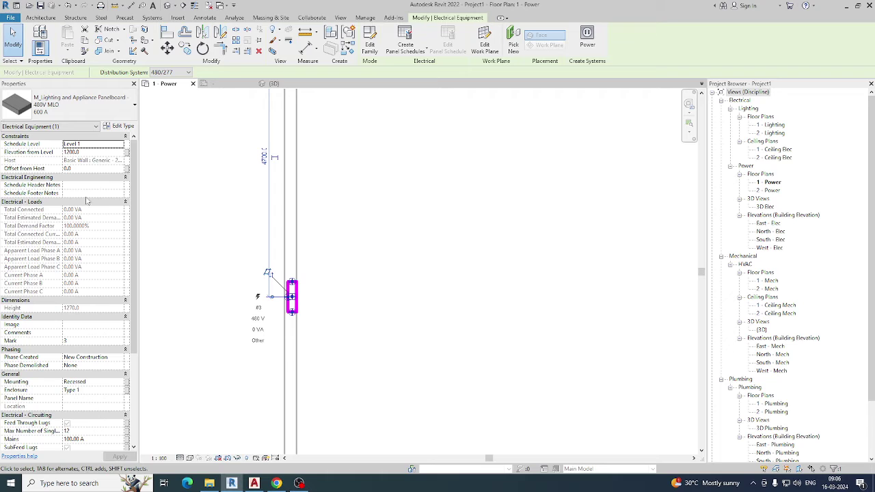
Step: Change the panelboard's type to M_Lighting and Appliance Panelboard - 208V MLO, 400 A
{"action": "left_click", "coordinate": [75, 104]}
{"action": "left_click", "coordinate": [35, 238]}
{"action": "left_click", "coordinate": [69, 106]}
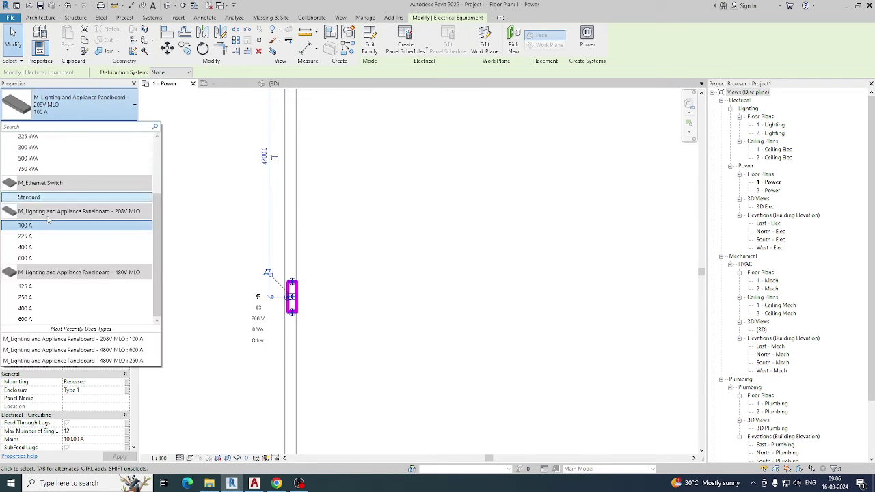
{"action": "left_click", "coordinate": [31, 252]}
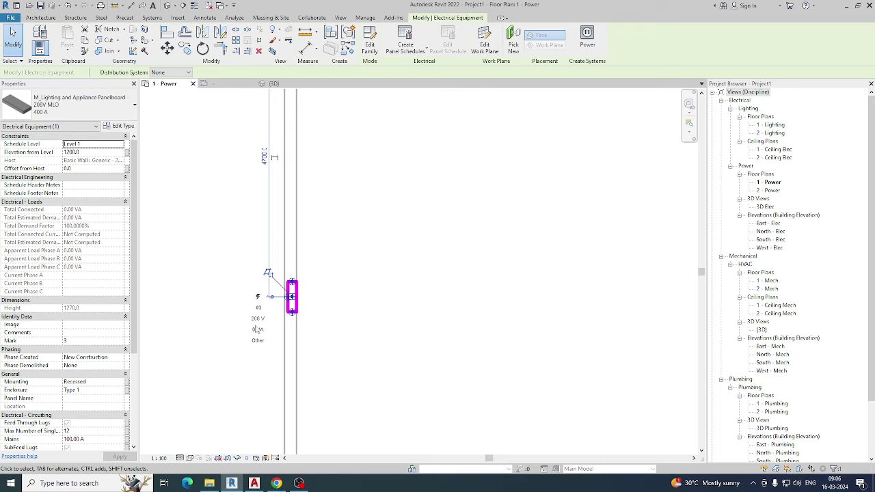
{"action": "left_click", "coordinate": [447, 330]}
{"action": "scroll", "coordinate": [344, 307], "scroll_direction": "down", "scroll_amount": 5}
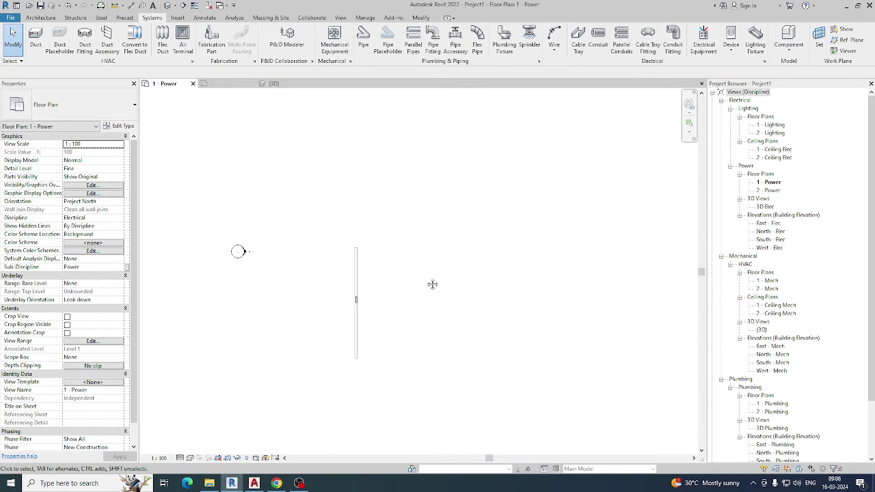
Step: Draw a straight horizontal 1200 x 100 mm channel cable tray at 1675.4 mm middle elevation, continuing at 2750 mm for about 16600 mm
{"action": "left_click", "coordinate": [578, 45]}
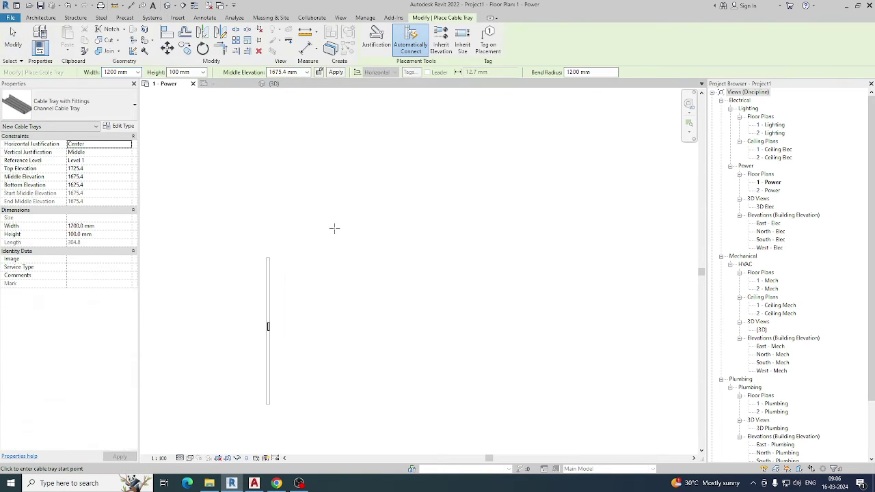
{"action": "left_click", "coordinate": [316, 225]}
{"action": "left_click", "coordinate": [482, 225]}
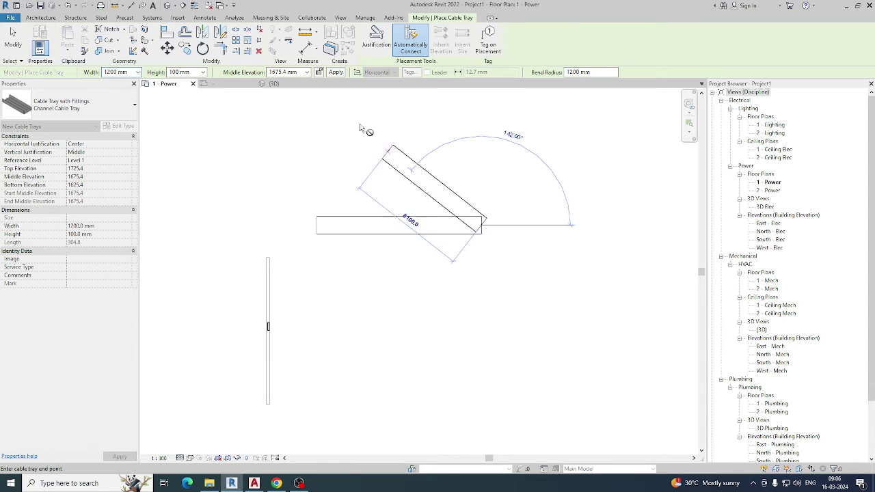
{"action": "left_click", "coordinate": [307, 71]}
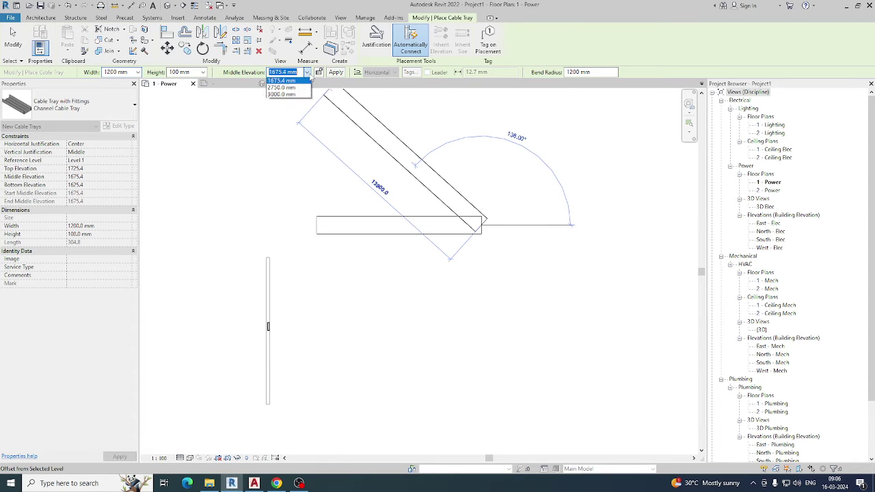
{"action": "left_click", "coordinate": [281, 95]}
{"action": "left_click", "coordinate": [610, 225]}
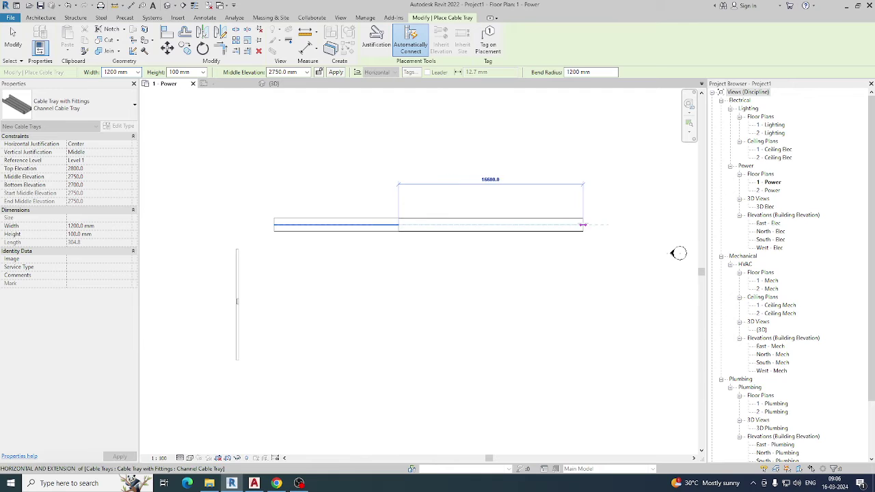
{"action": "key", "text": "Escape"}
{"action": "key", "text": "Escape"}
{"action": "scroll", "coordinate": [435, 240], "scroll_direction": "up", "scroll_amount": 2}
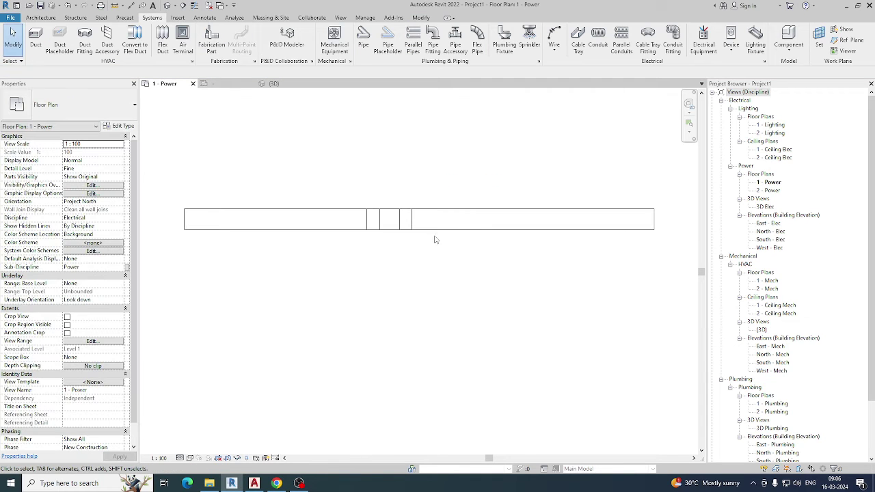
Step: Switch the floor plan's detail level to Coarse and back to Fine to compare the cable tray display
{"action": "left_click", "coordinate": [181, 458]}
{"action": "left_click", "coordinate": [193, 428]}
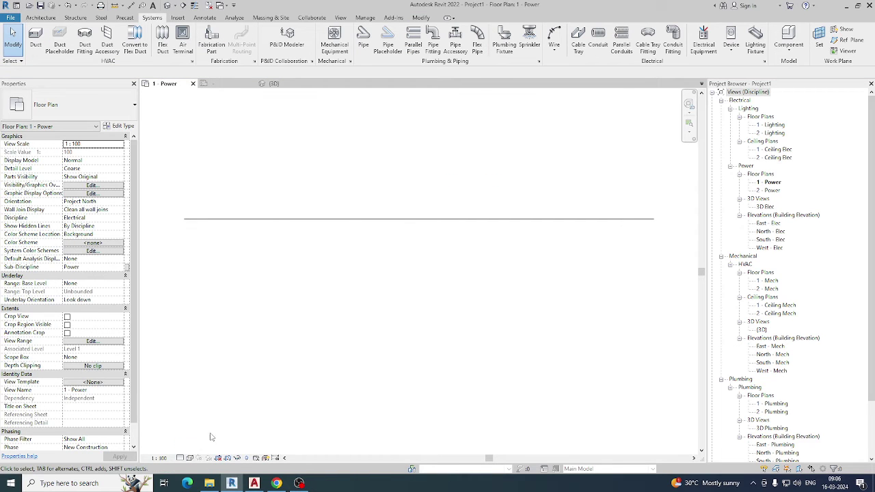
{"action": "left_click", "coordinate": [180, 458]}
{"action": "left_click", "coordinate": [192, 447]}
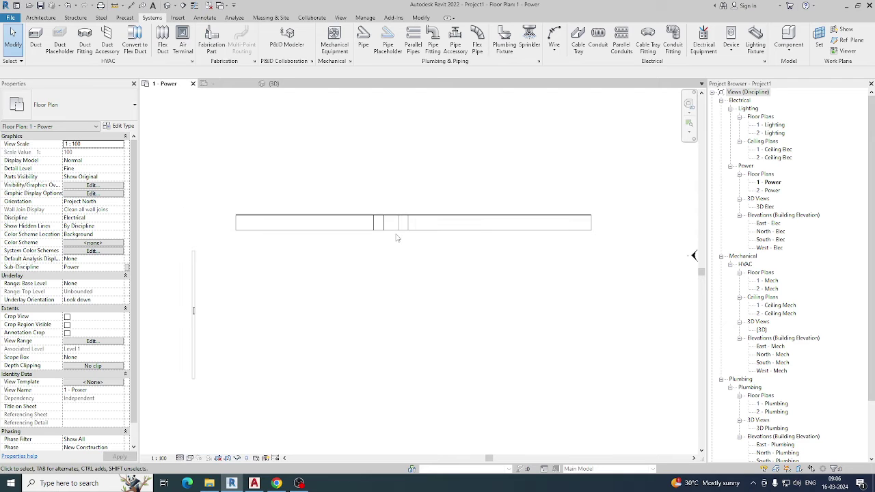
Step: Delete the vertical offset and fittings that connect the two cable tray runs
{"action": "left_click_drag", "start_coordinate": [345, 196], "coordinate": [436, 260]}
{"action": "key", "text": "Delete"}
Step: Create a building section running lengthwise along both cable trays and open its view
{"action": "left_click", "coordinate": [183, 5]}
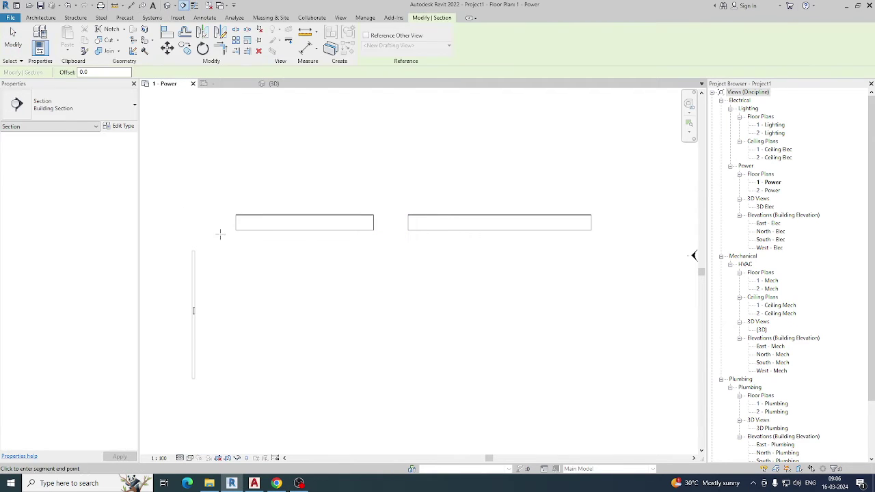
{"action": "left_click", "coordinate": [649, 234]}
{"action": "right_click", "coordinate": [613, 235]}
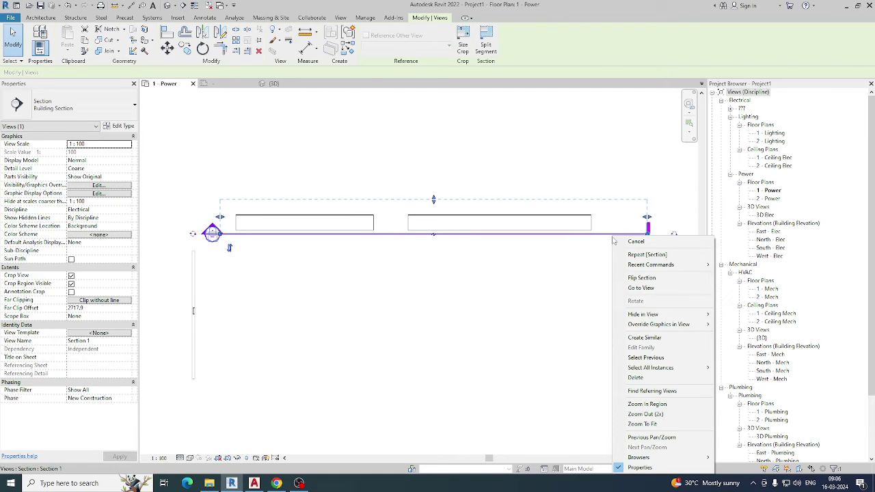
{"action": "left_click", "coordinate": [640, 287]}
{"action": "scroll", "coordinate": [383, 286], "scroll_direction": "up", "scroll_amount": 2}
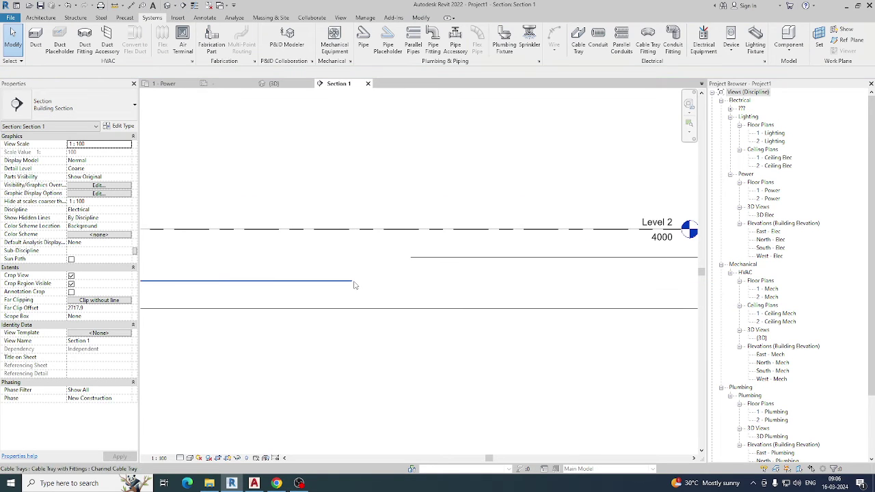
Step: Draw a short cable tray riser upward from the open end of the lower tray in the section view
{"action": "right_click", "coordinate": [354, 286]}
{"action": "left_click", "coordinate": [382, 109]}
{"action": "scroll", "coordinate": [356, 263], "scroll_direction": "up", "scroll_amount": 1}
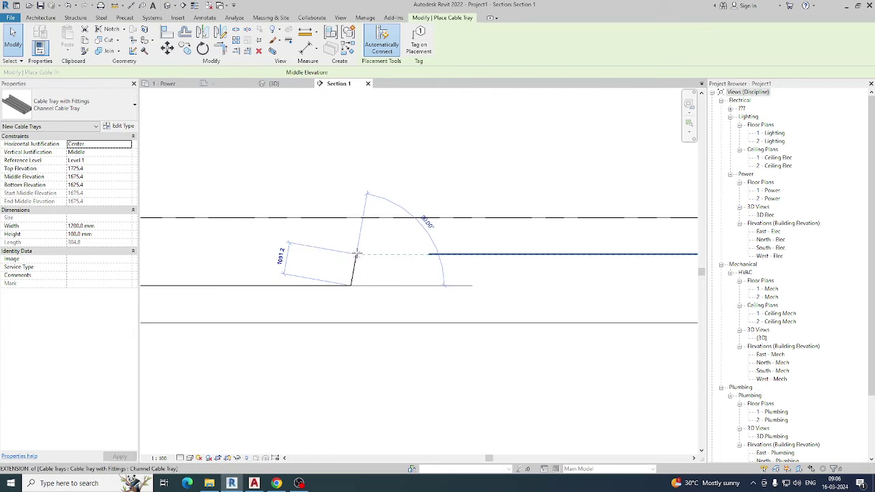
{"action": "left_click", "coordinate": [350, 285]}
{"action": "key", "text": "Escape"}
{"action": "key", "text": "Escape"}
{"action": "scroll", "coordinate": [370, 253], "scroll_direction": "down", "scroll_amount": 3}
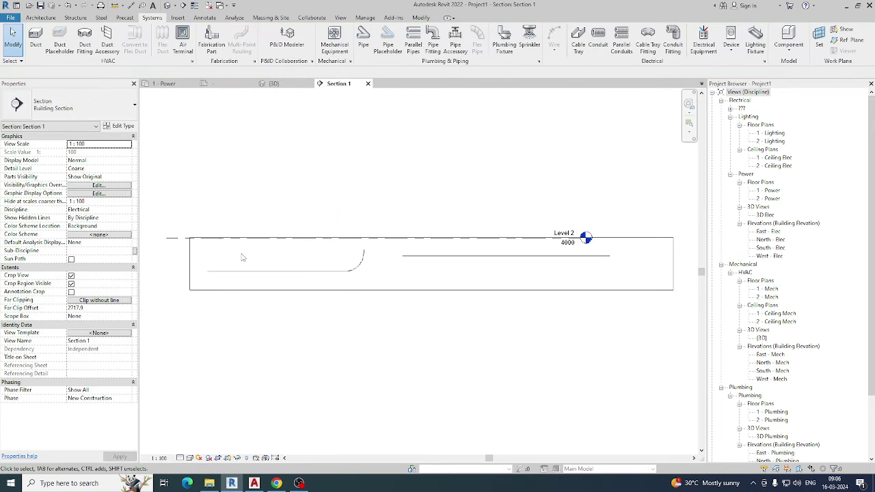
Step: Extend the section's crop region downward past Level 1 and lower the tray with its elbow to 875.4 mm middle elevation
{"action": "scroll", "coordinate": [383, 301], "scroll_direction": "down", "scroll_amount": 1}
{"action": "left_click", "coordinate": [380, 296]}
{"action": "left_click_drag", "start_coordinate": [428, 297], "coordinate": [427, 398]}
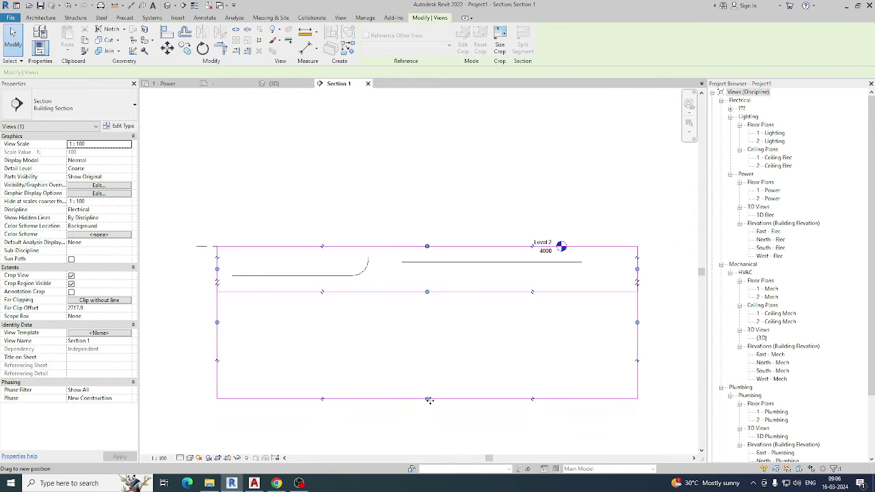
{"action": "left_click_drag", "start_coordinate": [227, 223], "coordinate": [376, 301]}
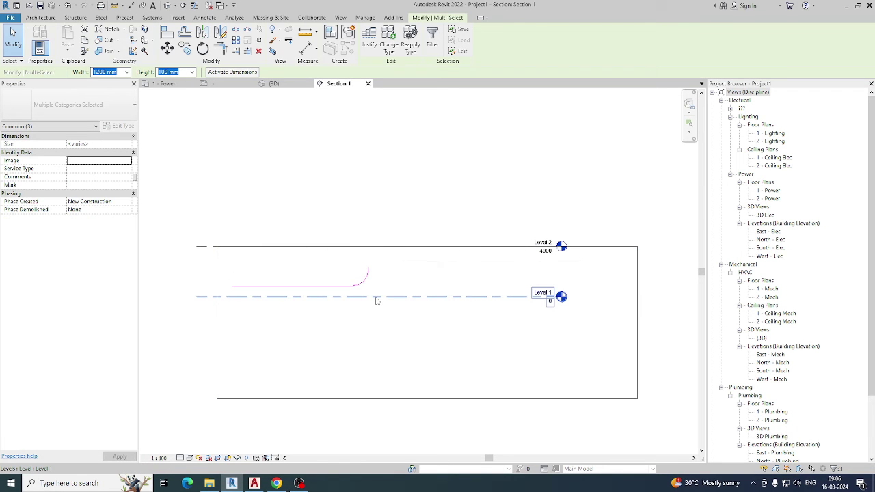
{"action": "key", "text": "Escape"}
Step: Try to join the riser to the upper cable tray with Trim/Extend to Corner
{"action": "scroll", "coordinate": [379, 274], "scroll_direction": "up", "scroll_amount": 4}
{"action": "key", "text": "t"}
{"action": "key", "text": "r"}
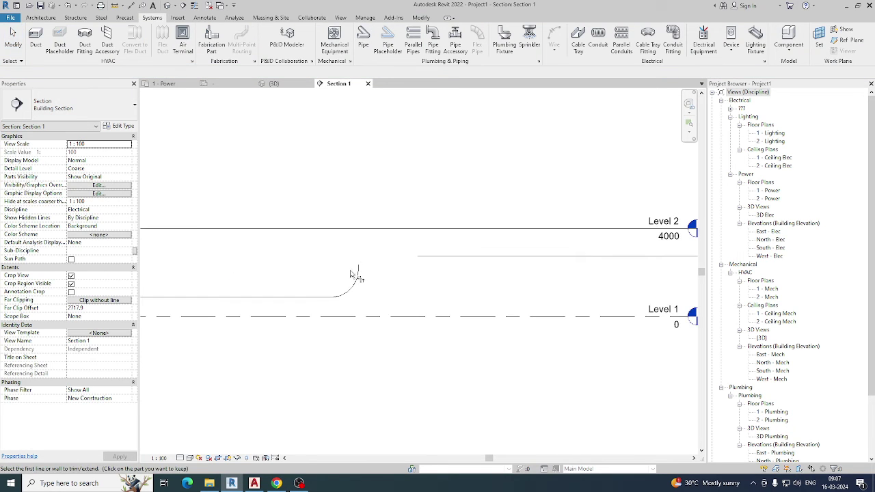
{"action": "left_click", "coordinate": [358, 269]}
{"action": "left_click", "coordinate": [428, 257]}
{"action": "scroll", "coordinate": [409, 268], "scroll_direction": "down", "scroll_amount": 1}
{"action": "key", "text": "Escape"}
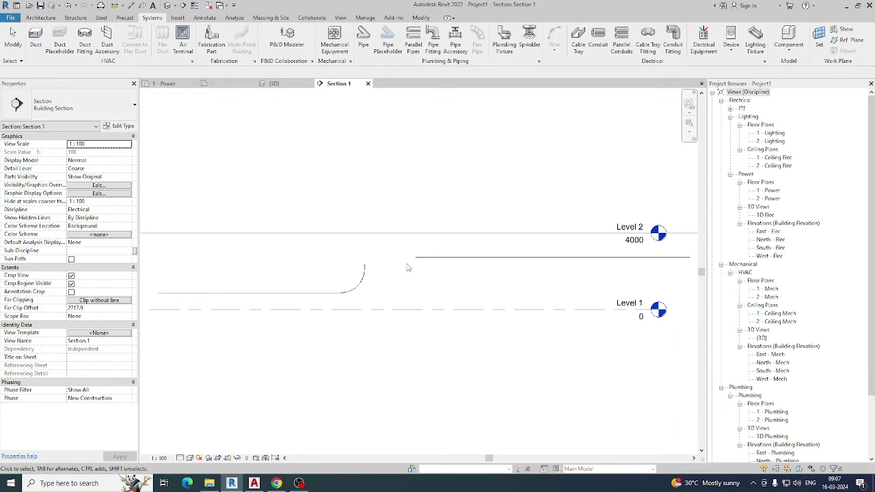
Step: Raise the upper cable tray to 3250 mm middle elevation and try again to trim it to the riser
{"action": "left_click", "coordinate": [424, 258]}
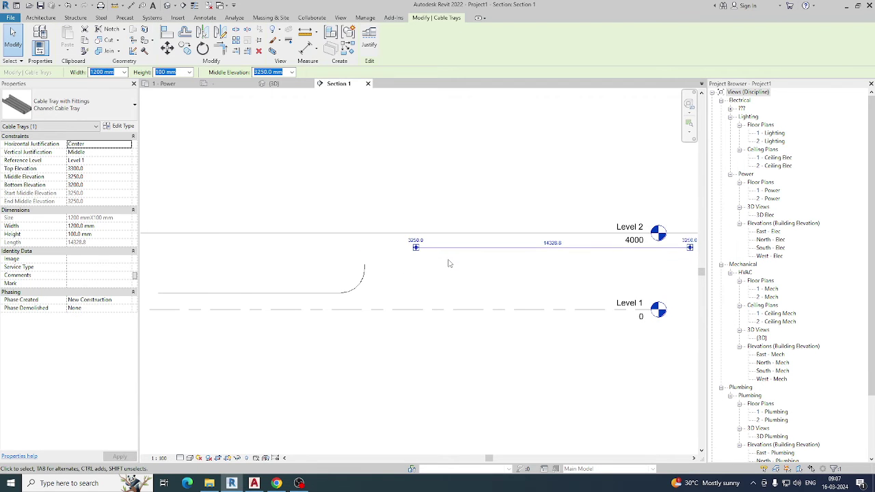
{"action": "key", "text": "Escape"}
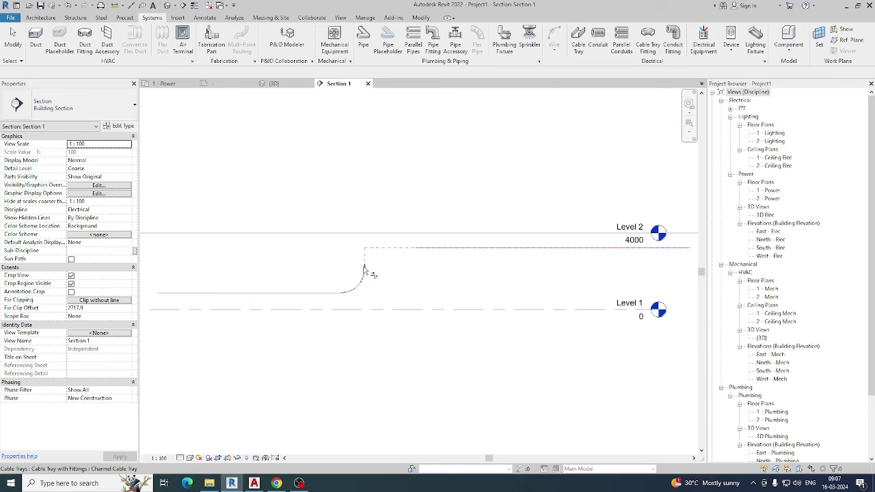
{"action": "left_click_drag", "start_coordinate": [369, 272], "coordinate": [376, 266]}
Step: Move the lower cable tray down below Level 1 so that the riser on its elbow lengthens
{"action": "scroll", "coordinate": [367, 291], "scroll_direction": "down", "scroll_amount": 3}
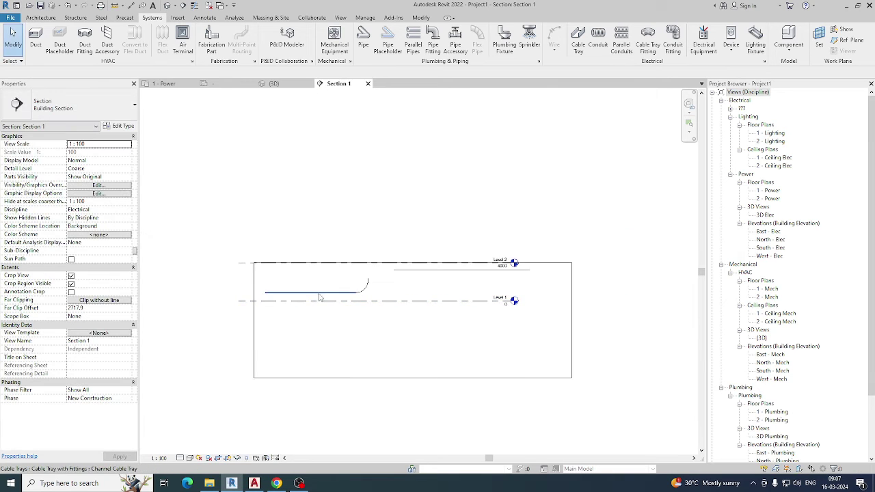
{"action": "scroll", "coordinate": [319, 297], "scroll_direction": "up", "scroll_amount": 2}
{"action": "left_click", "coordinate": [320, 294]}
{"action": "left_click_drag", "start_coordinate": [272, 290], "coordinate": [276, 322]}
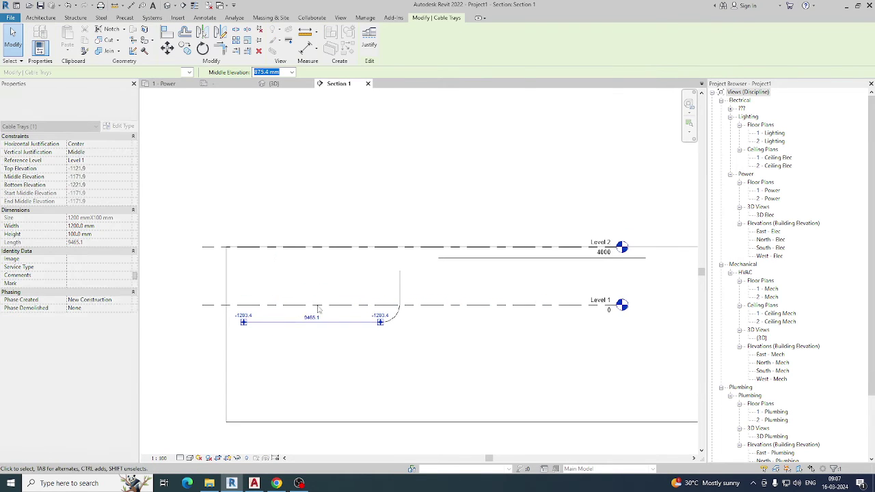
Step: Join the riser to the upper cable tray with Trim/Extend to Corner and compare the 1 - Power plan with Section 1
{"action": "key", "text": "Escape"}
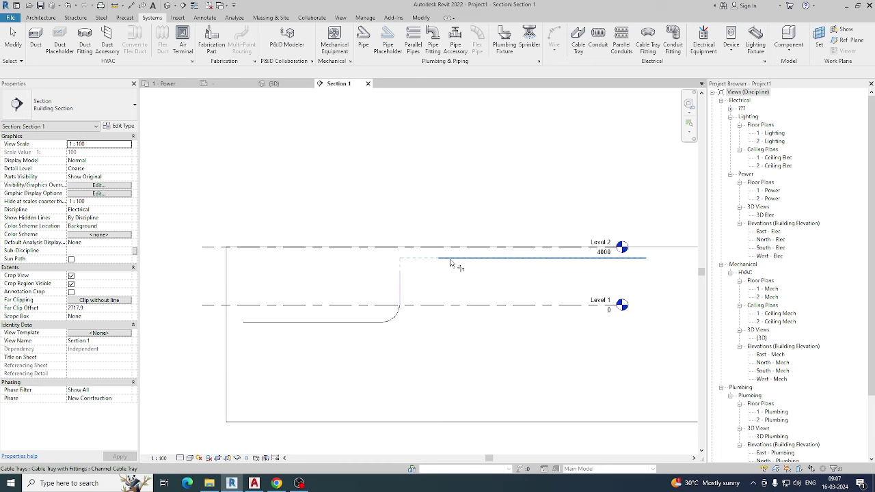
{"action": "left_click", "coordinate": [179, 84]}
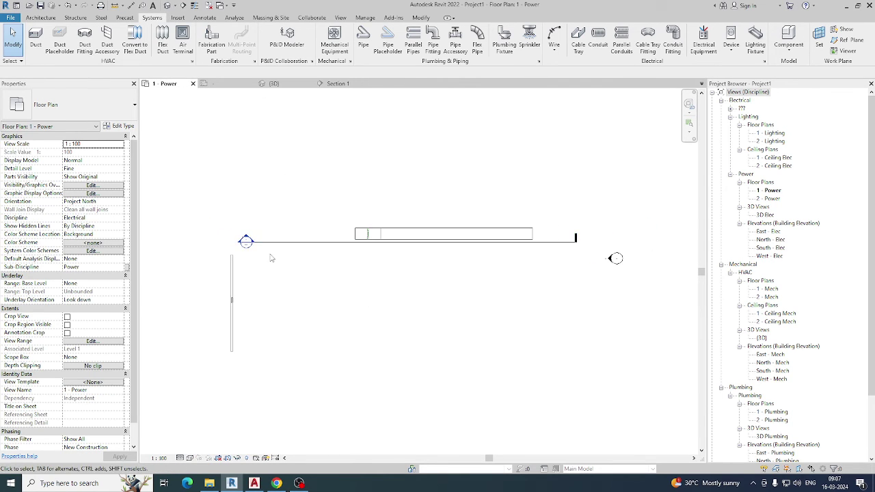
{"action": "left_click", "coordinate": [335, 83]}
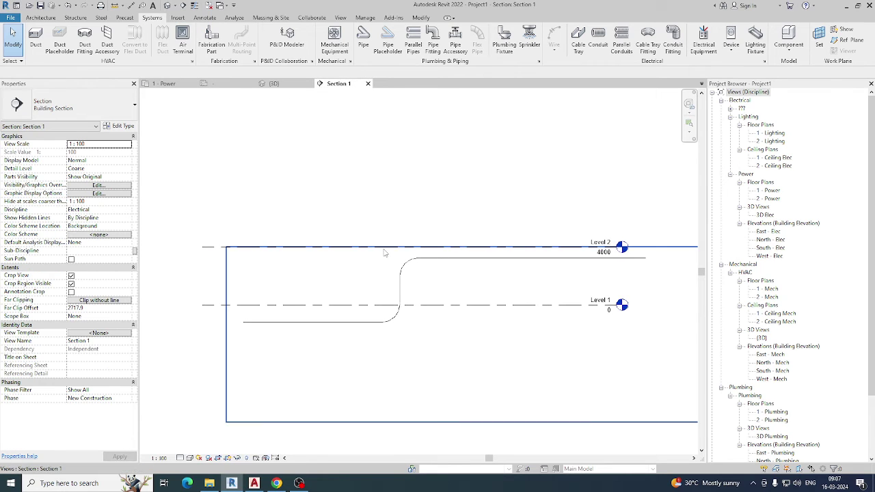
Step: Extend the top of the Section 1 crop region upward, well above Level 2
{"action": "left_click", "coordinate": [384, 248]}
{"action": "scroll", "coordinate": [385, 248], "scroll_direction": "down", "scroll_amount": 2}
{"action": "left_click_drag", "start_coordinate": [439, 248], "coordinate": [439, 153]}
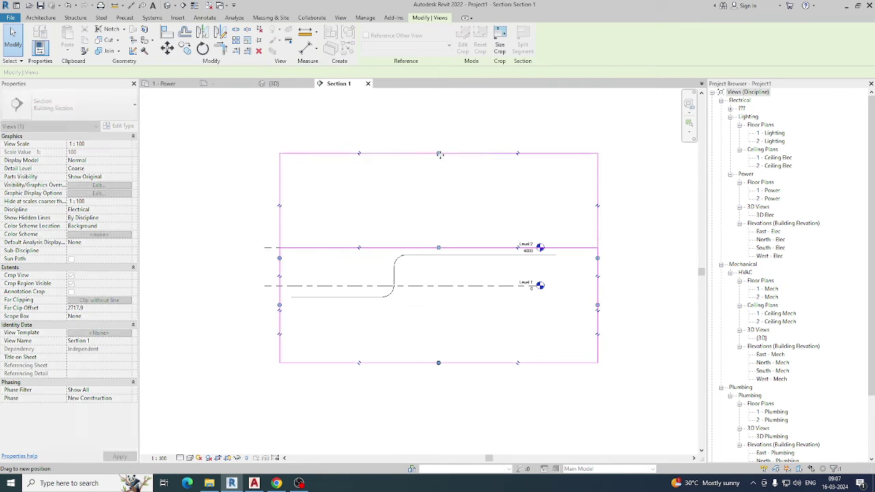
{"action": "left_click", "coordinate": [371, 278]}
Step: Move the whole connected cable tray run up, without the levels, until its lower tray lies above Level 1 and its upper tray above Level 2
{"action": "scroll", "coordinate": [371, 278], "scroll_direction": "up", "scroll_amount": 1}
{"action": "left_click_drag", "start_coordinate": [229, 224], "coordinate": [588, 334]}
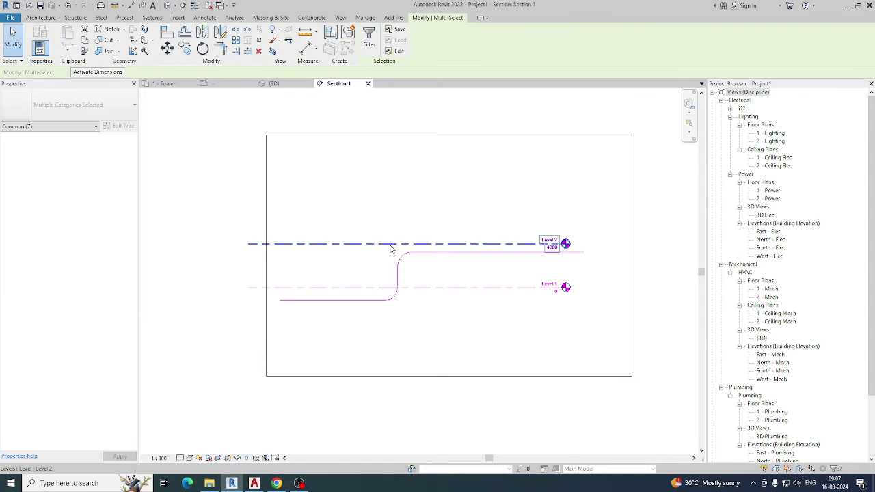
{"action": "left_click", "coordinate": [426, 287], "text": "shift"}
{"action": "key", "text": "Up"}
{"action": "key", "text": "Up"}
{"action": "key", "text": "Up"}
{"action": "key", "text": "Up"}
{"action": "key", "text": "Up"}
{"action": "key", "text": "Up"}
{"action": "key", "text": "Up"}
{"action": "key", "text": "Up"}
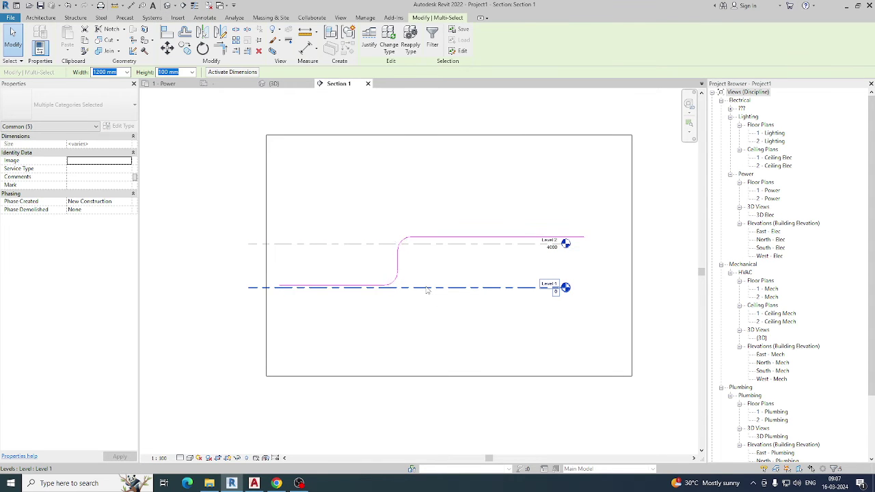
{"action": "key", "text": "Up"}
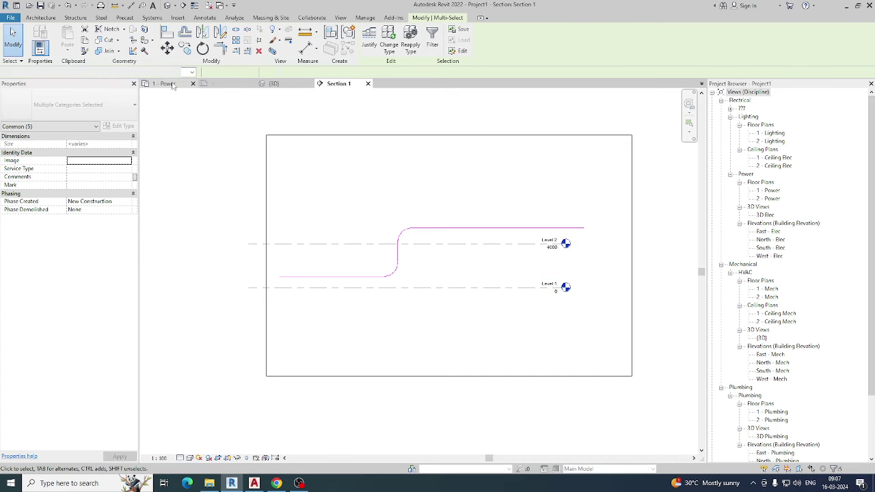
Step: Raise the top offset of the 1 - Power plan's view range above Level 2 to include the upper cable tray
{"action": "key", "text": "ctrl+Tab"}
{"action": "scroll", "coordinate": [395, 270], "scroll_direction": "up", "scroll_amount": 6}
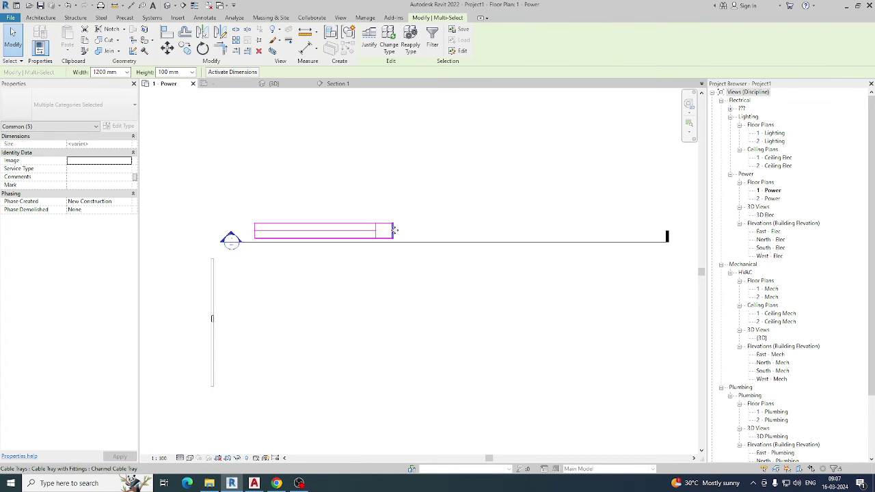
{"action": "key", "text": "Escape"}
{"action": "scroll", "coordinate": [403, 238], "scroll_direction": "down", "scroll_amount": 1}
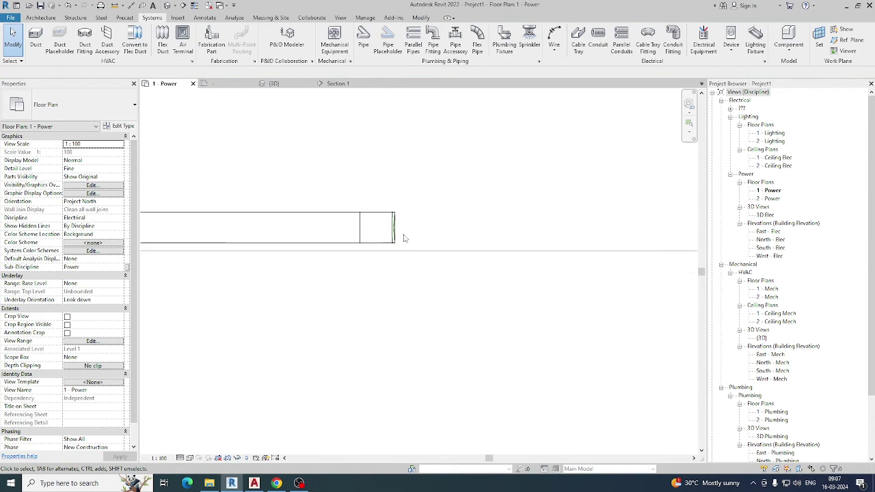
{"action": "left_click", "coordinate": [89, 381]}
{"action": "key", "text": "Escape"}
{"action": "left_click", "coordinate": [97, 341]}
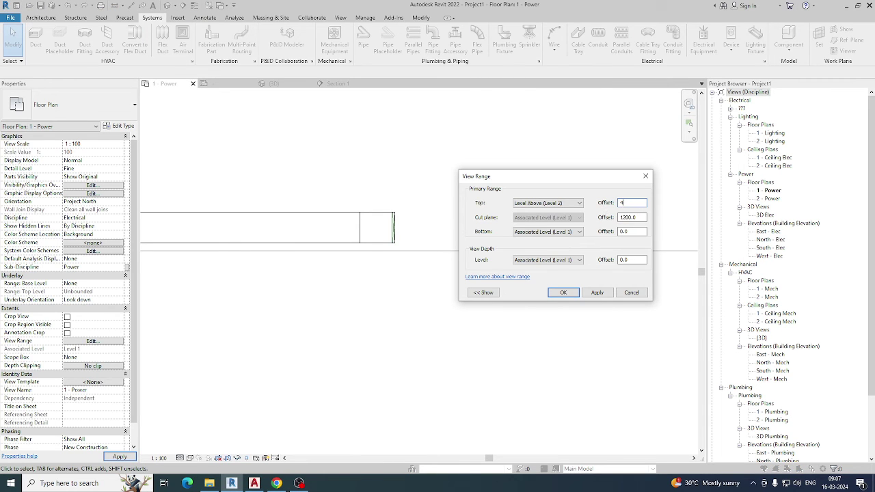
{"action": "left_click", "coordinate": [571, 295]}
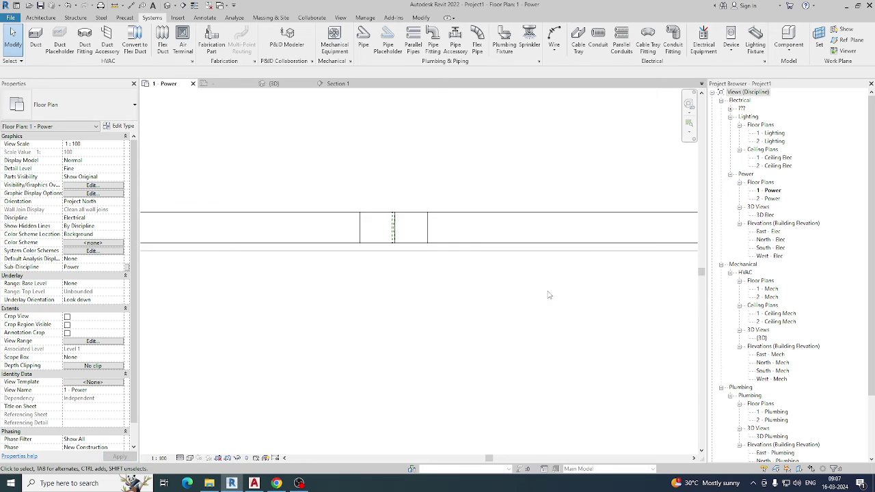
Step: Tag the lower and upper cable trays in the 1 - Power plan with leader tags giving size and bottom elevation
{"action": "scroll", "coordinate": [415, 222], "scroll_direction": "up", "scroll_amount": 5}
{"action": "scroll", "coordinate": [415, 222], "scroll_direction": "up", "scroll_amount": 2}
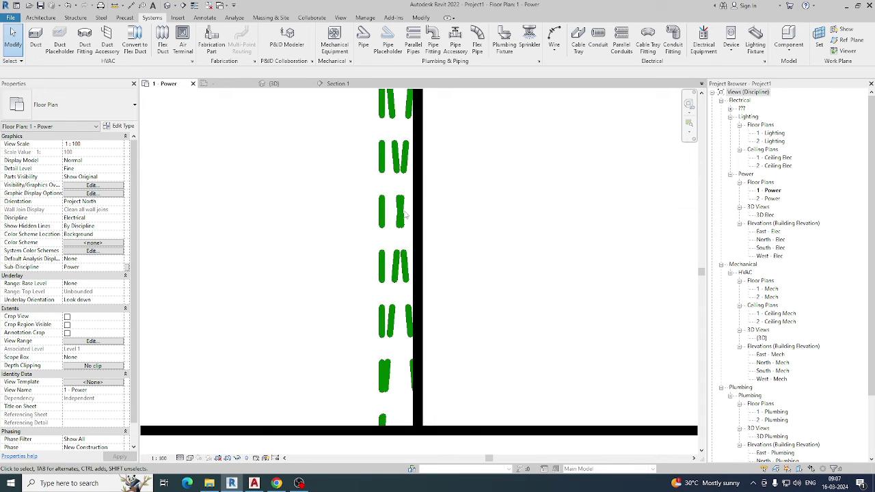
{"action": "scroll", "coordinate": [383, 277], "scroll_direction": "down", "scroll_amount": 7}
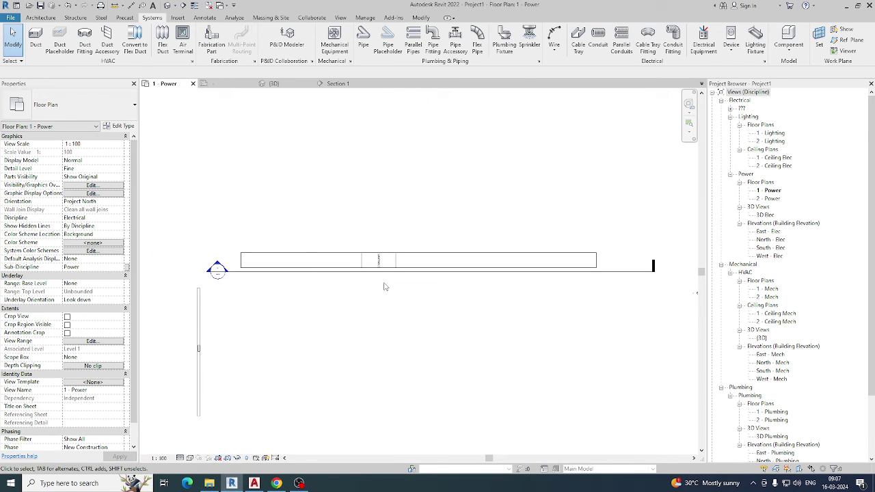
{"action": "key", "text": "t"}
{"action": "key", "text": "g"}
{"action": "scroll", "coordinate": [321, 258], "scroll_direction": "up", "scroll_amount": 2}
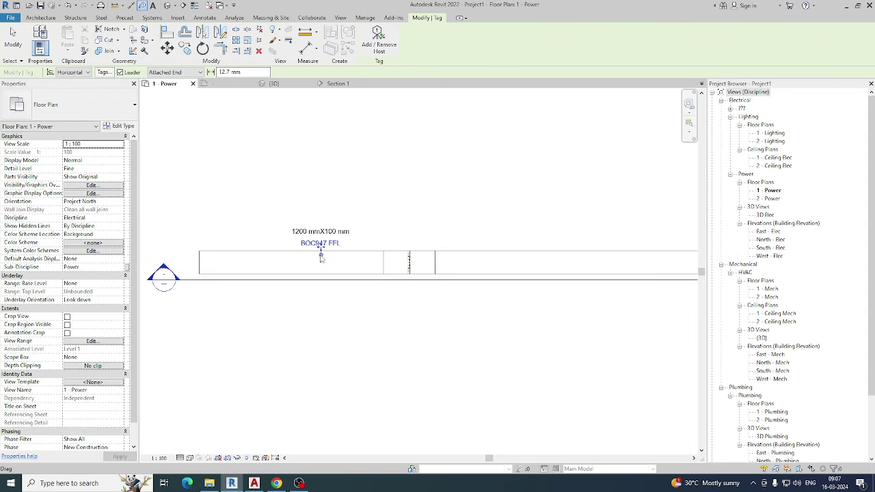
{"action": "left_click", "coordinate": [321, 256]}
{"action": "middle_click_drag", "start_coordinate": [456, 246], "coordinate": [330, 237]}
{"action": "scroll", "coordinate": [330, 236], "scroll_direction": "down", "scroll_amount": 2}
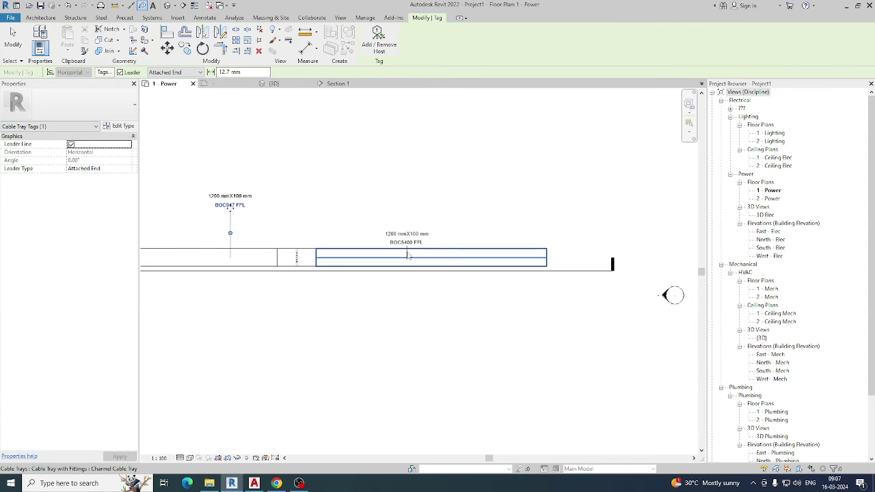
{"action": "left_click", "coordinate": [407, 255]}
{"action": "scroll", "coordinate": [430, 297], "scroll_direction": "down", "scroll_amount": 2}
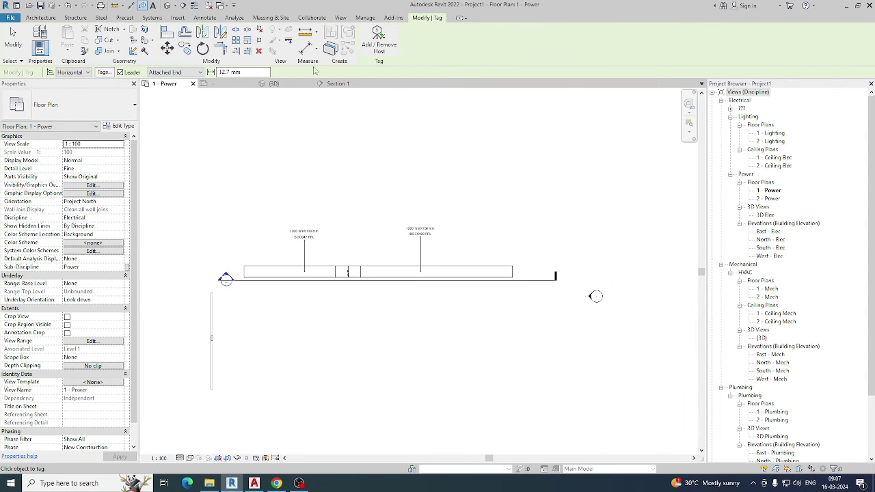
Step: Draw a straight 53 mm Rigid Nonmetallic Conduit without fittings at 2750 mm middle elevation, parallel to the cable trays below the section line
{"action": "left_click", "coordinate": [151, 18]}
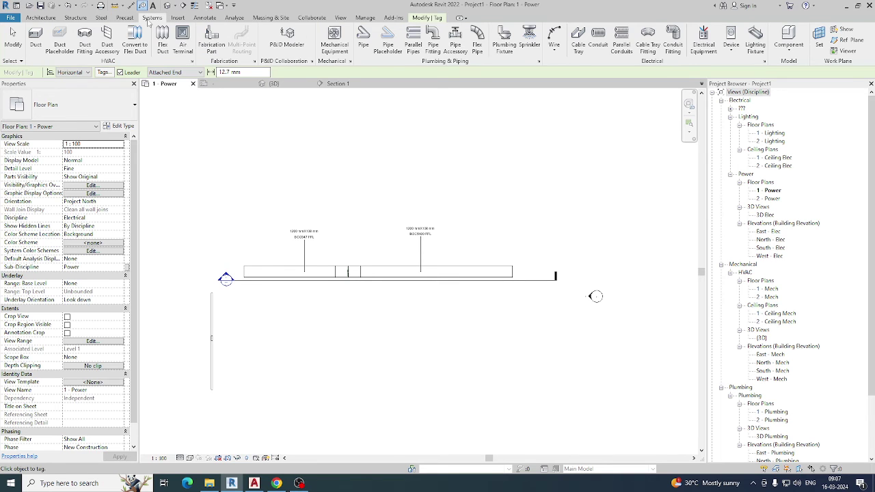
{"action": "left_click", "coordinate": [598, 37]}
{"action": "scroll", "coordinate": [252, 294], "scroll_direction": "up", "scroll_amount": 2}
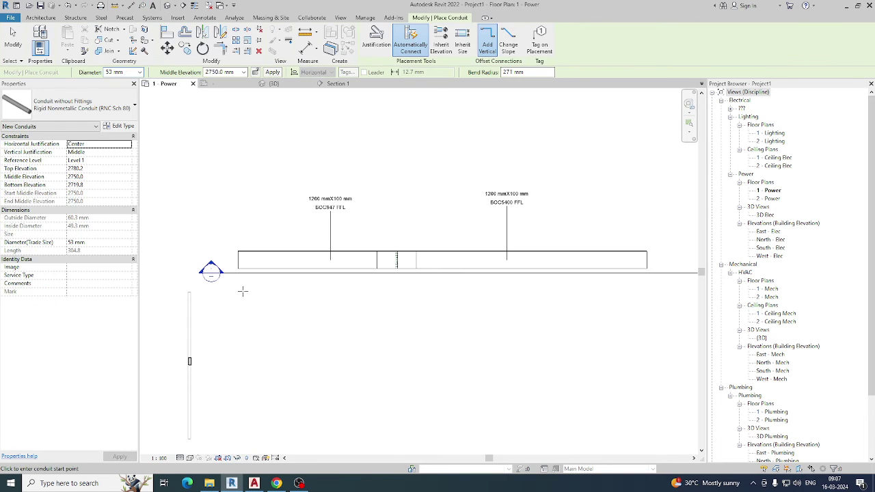
{"action": "left_click", "coordinate": [237, 289]}
{"action": "left_click", "coordinate": [640, 289]}
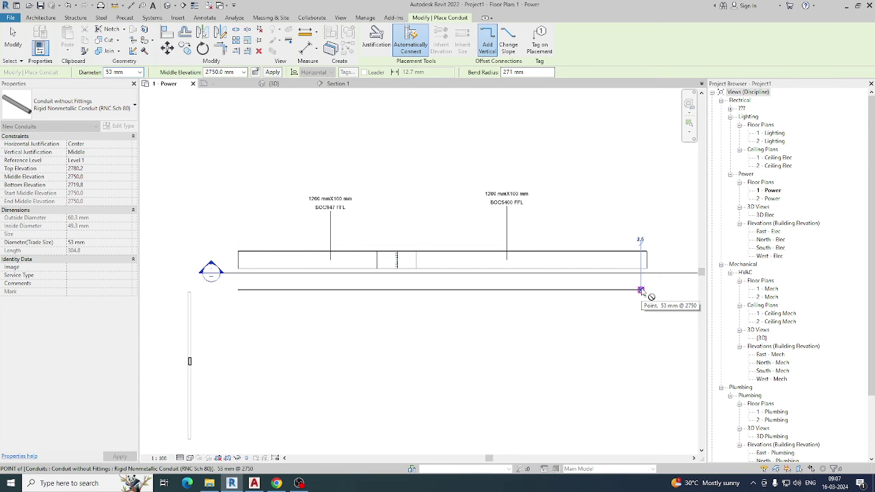
{"action": "key", "text": "Escape"}
{"action": "key", "text": "Escape"}
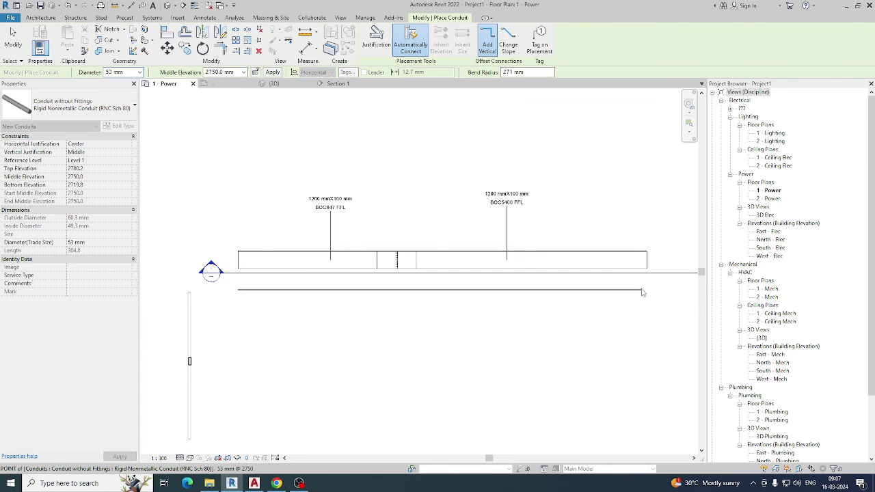
Step: Tag the conduit with a leader tag showing its diameter, placed below it
{"action": "key", "text": "t"}
{"action": "key", "text": "g"}
{"action": "scroll", "coordinate": [366, 307], "scroll_direction": "up", "scroll_amount": 1}
{"action": "left_click", "coordinate": [332, 309]}
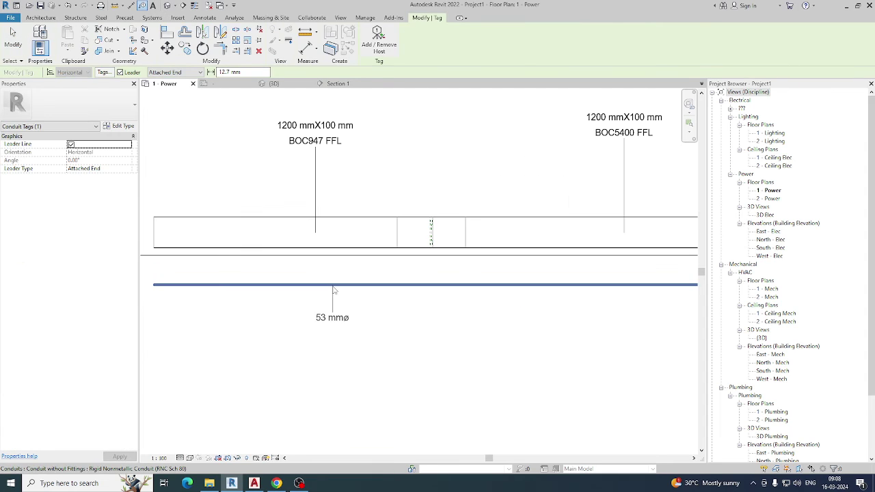
{"action": "scroll", "coordinate": [335, 313], "scroll_direction": "up", "scroll_amount": 4}
{"action": "key", "text": "Escape"}
{"action": "scroll", "coordinate": [337, 314], "scroll_direction": "down", "scroll_amount": 4}
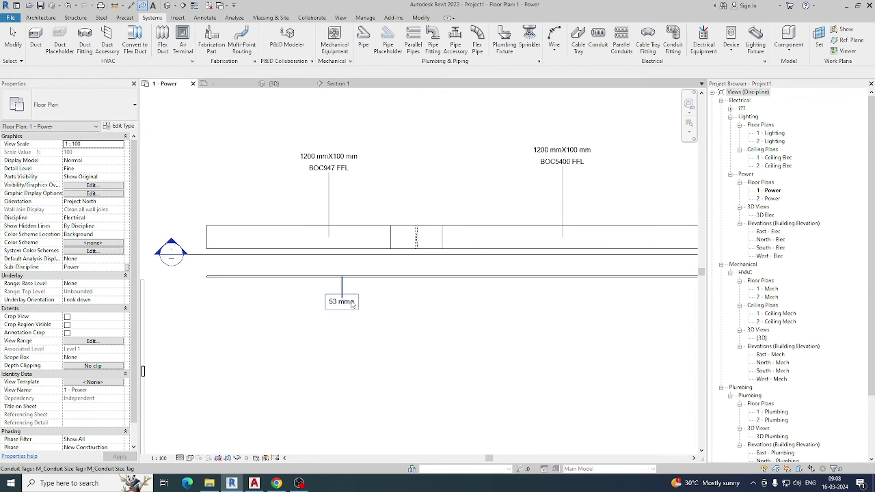
Step: Review the cable tray Single Line Symbology and Size settings in Electrical Settings
{"action": "key", "text": "e"}
{"action": "key", "text": "s"}
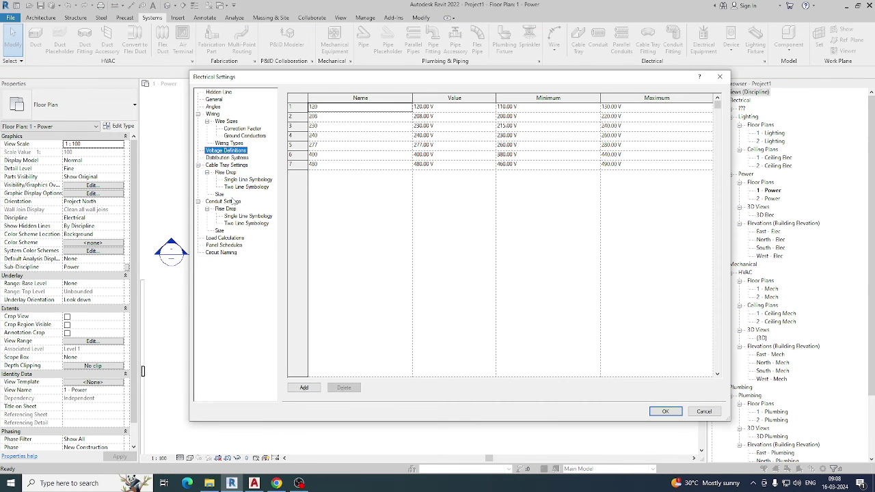
{"action": "left_click", "coordinate": [248, 186]}
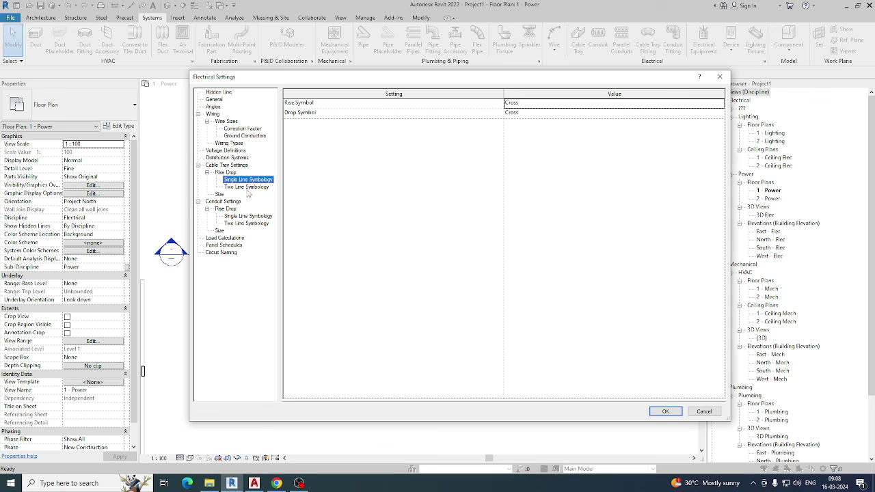
{"action": "left_click", "coordinate": [219, 195]}
{"action": "left_click", "coordinate": [662, 411]}
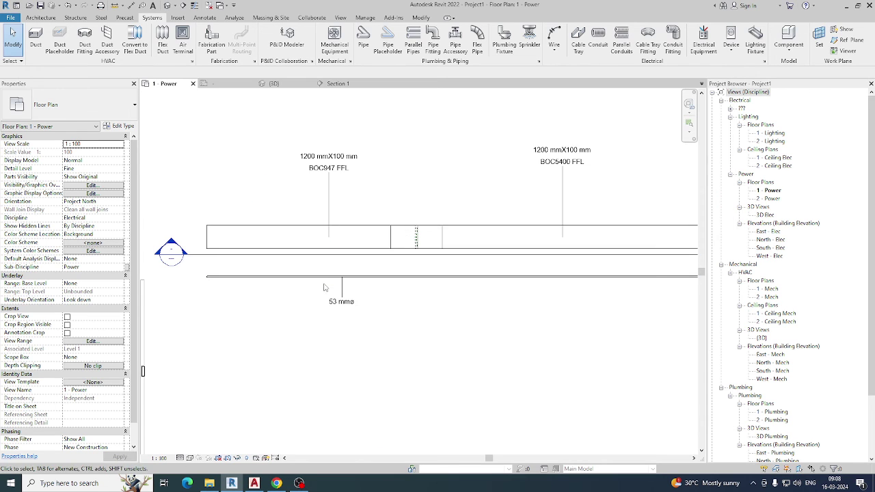
Step: Isolate the cable tray run and the conduit in the 3D view with a Selection Box and inspect them from an angle
{"action": "scroll", "coordinate": [325, 288], "scroll_direction": "down", "scroll_amount": 2}
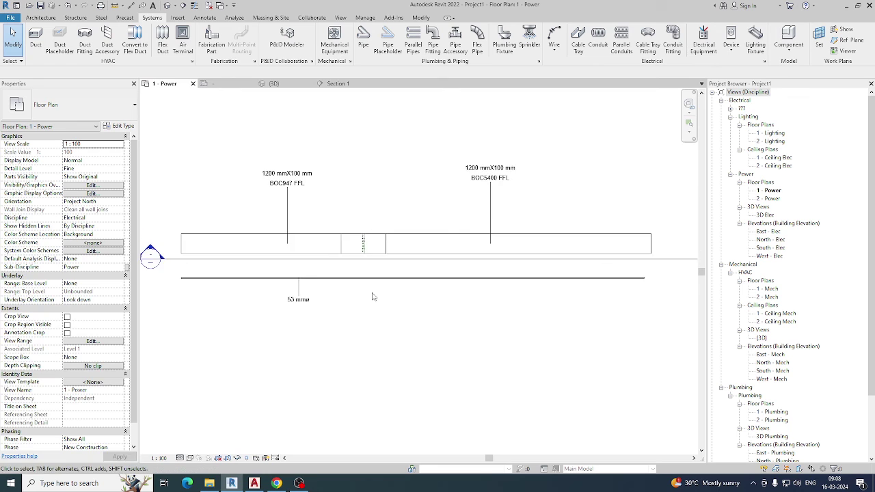
{"action": "scroll", "coordinate": [467, 252], "scroll_direction": "down", "scroll_amount": 1}
{"action": "scroll", "coordinate": [303, 288], "scroll_direction": "up", "scroll_amount": 3}
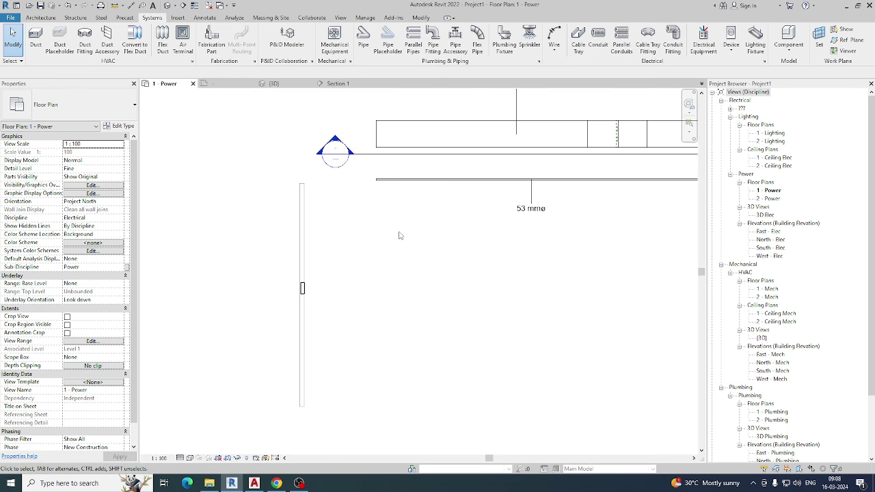
{"action": "scroll", "coordinate": [315, 240], "scroll_direction": "down", "scroll_amount": 1}
{"action": "scroll", "coordinate": [365, 249], "scroll_direction": "down", "scroll_amount": 2}
{"action": "middle_click_drag", "start_coordinate": [365, 249], "coordinate": [390, 266]}
{"action": "left_click_drag", "start_coordinate": [181, 144], "coordinate": [633, 264]}
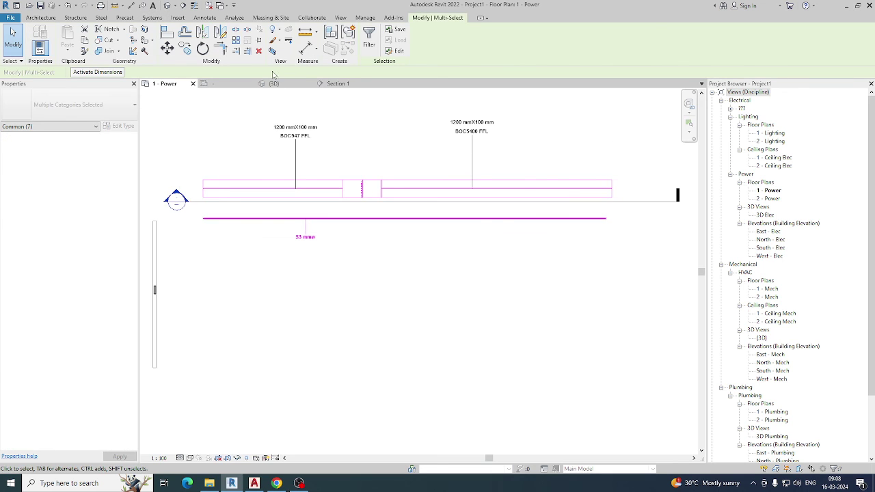
{"action": "left_click", "coordinate": [275, 53]}
{"action": "middle_click_drag", "start_coordinate": [434, 353], "coordinate": [436, 329], "text": "shift"}
{"action": "left_click", "coordinate": [436, 329]}
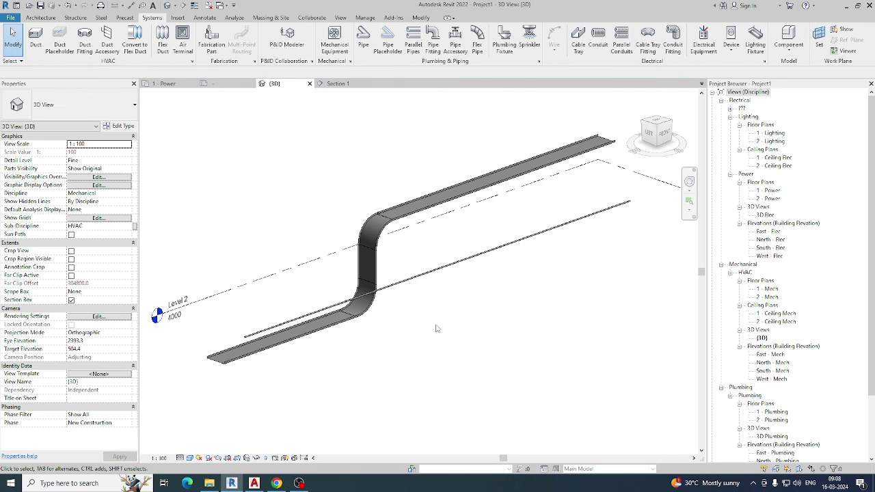